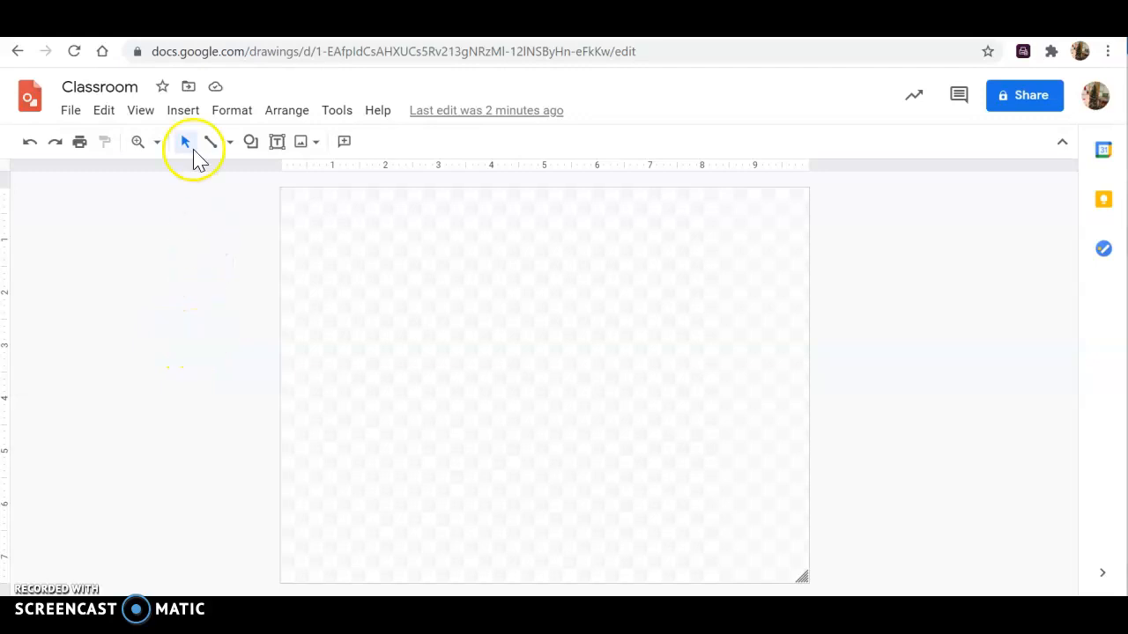
# Step: Search the web for "transparent wall and floor background" images and insert the white brick wall with the dark wooden floor
pyautogui.click(183, 114)
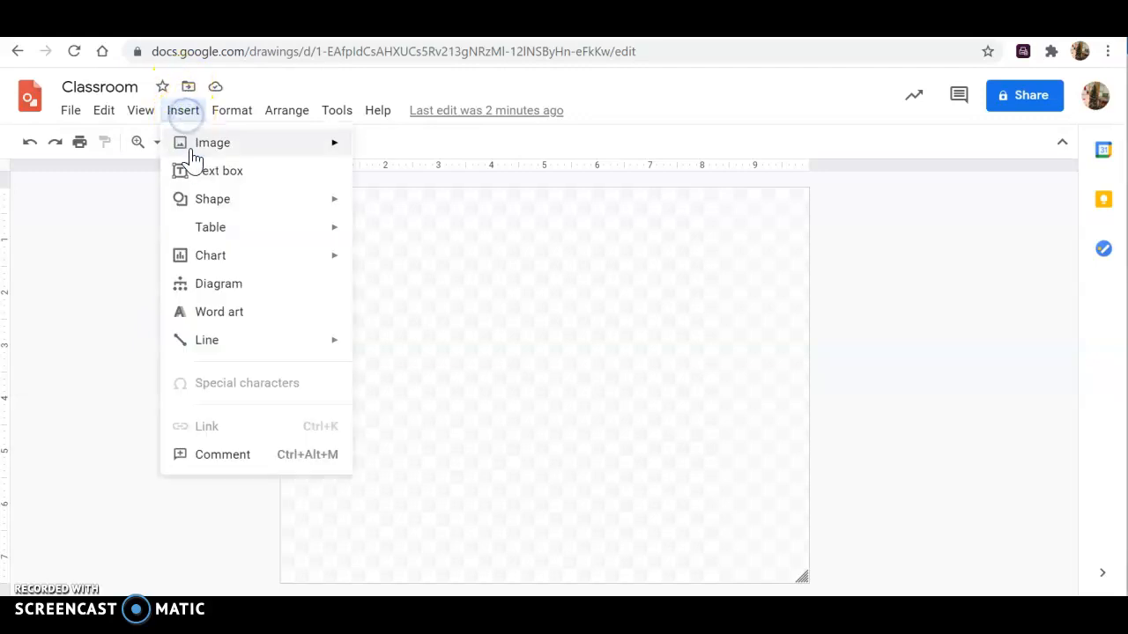
pyautogui.moveTo(199, 154)
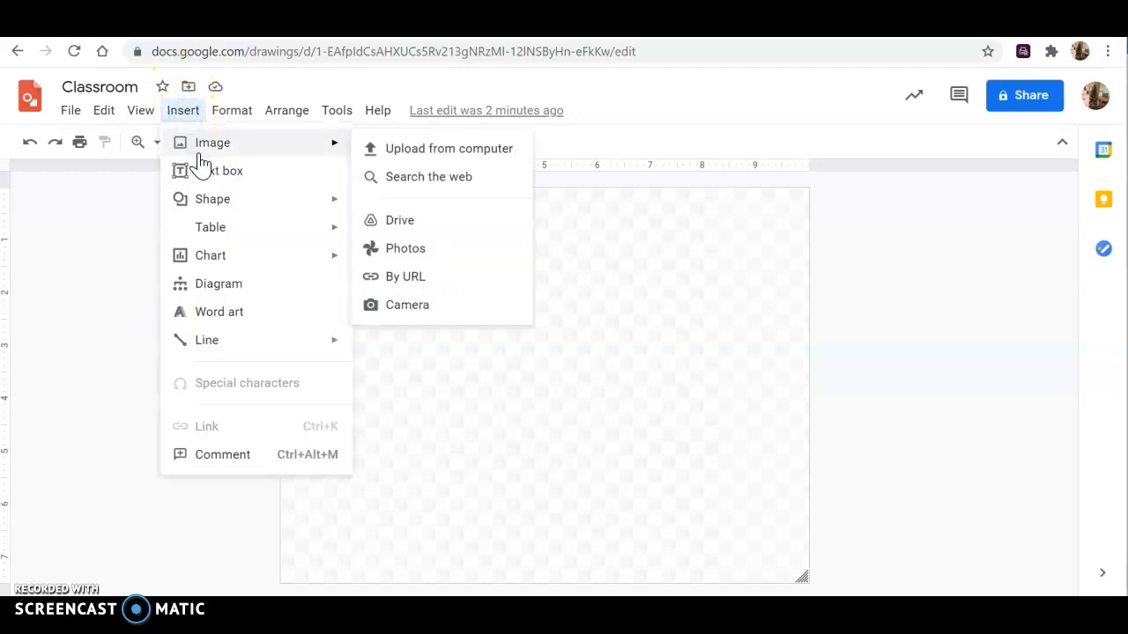
pyautogui.click(467, 189)
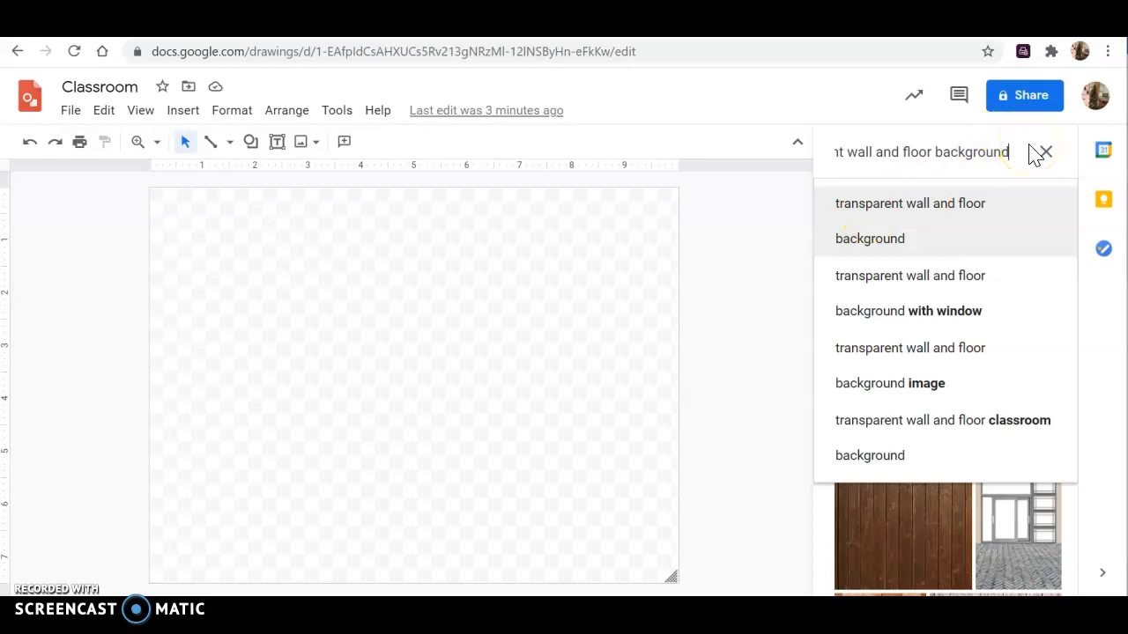
pyautogui.press('Return')
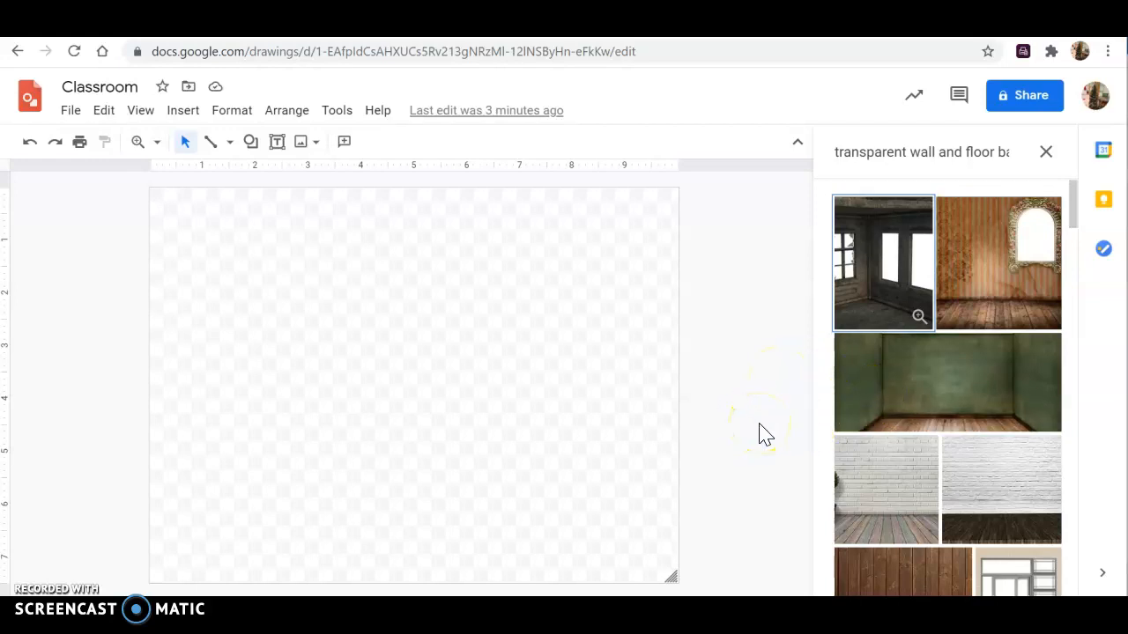
pyautogui.click(1033, 516)
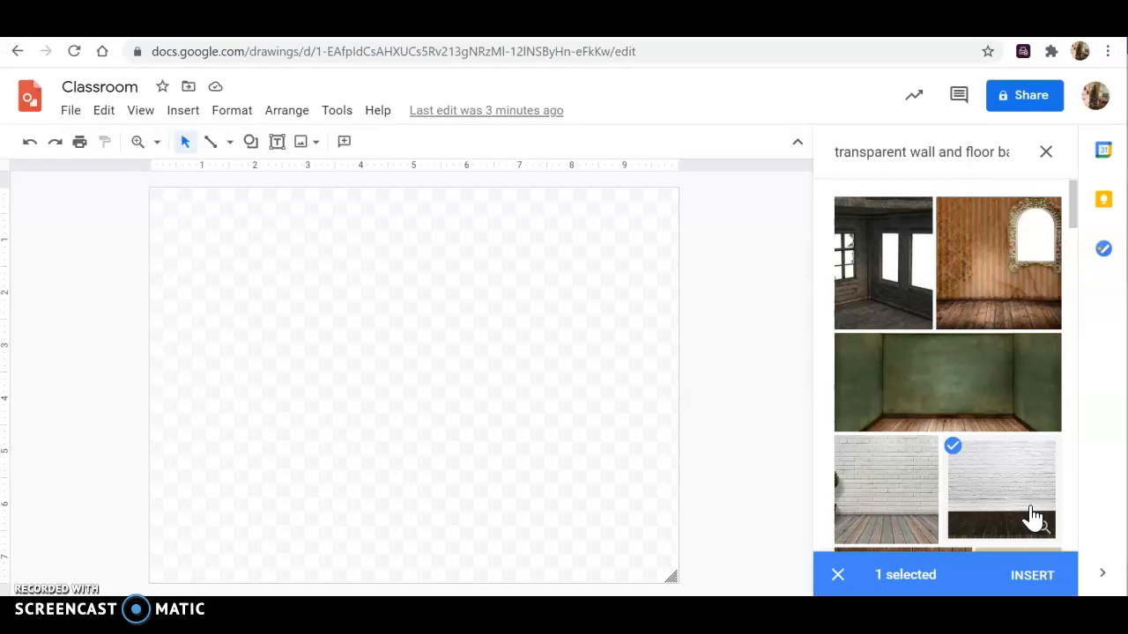
pyautogui.click(1033, 577)
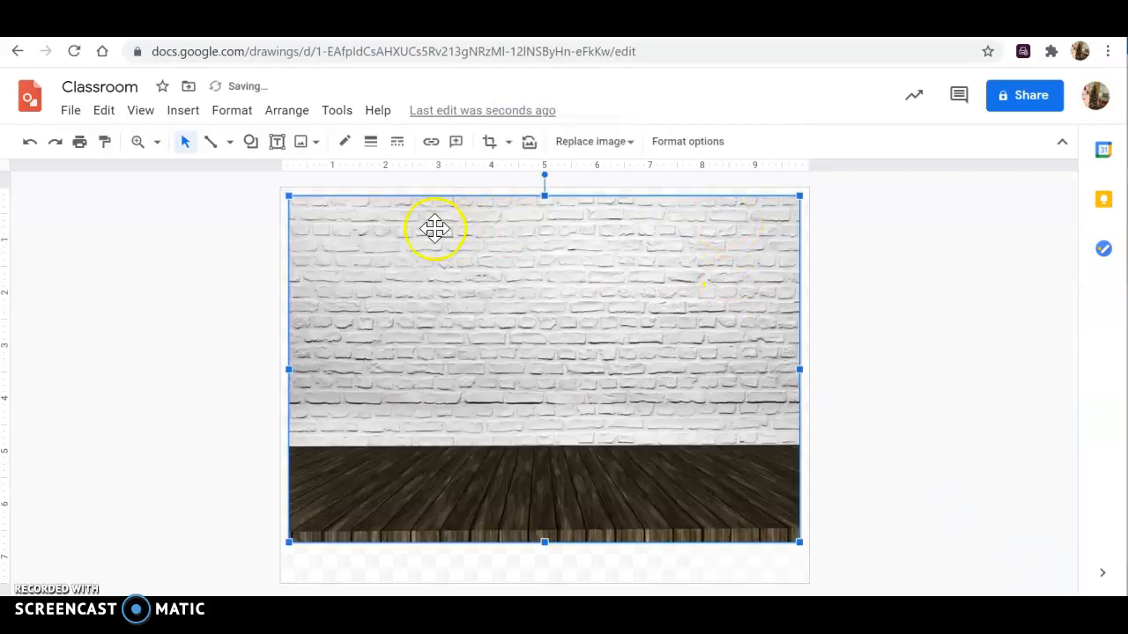
# Step: Align the wall image with the canvas's upper-left corner, stretch it to full canvas width and reduce its height to about 4.5 inches
pyautogui.moveTo(424, 252); pyautogui.dragTo(413, 243)
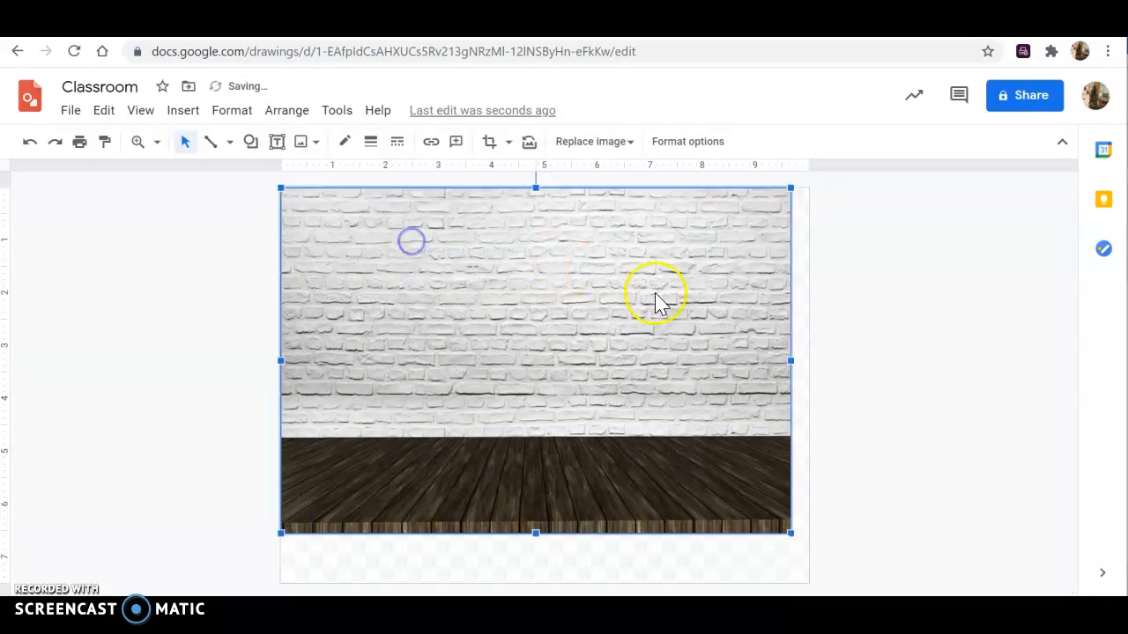
pyautogui.moveTo(790, 362); pyautogui.dragTo(809, 362)
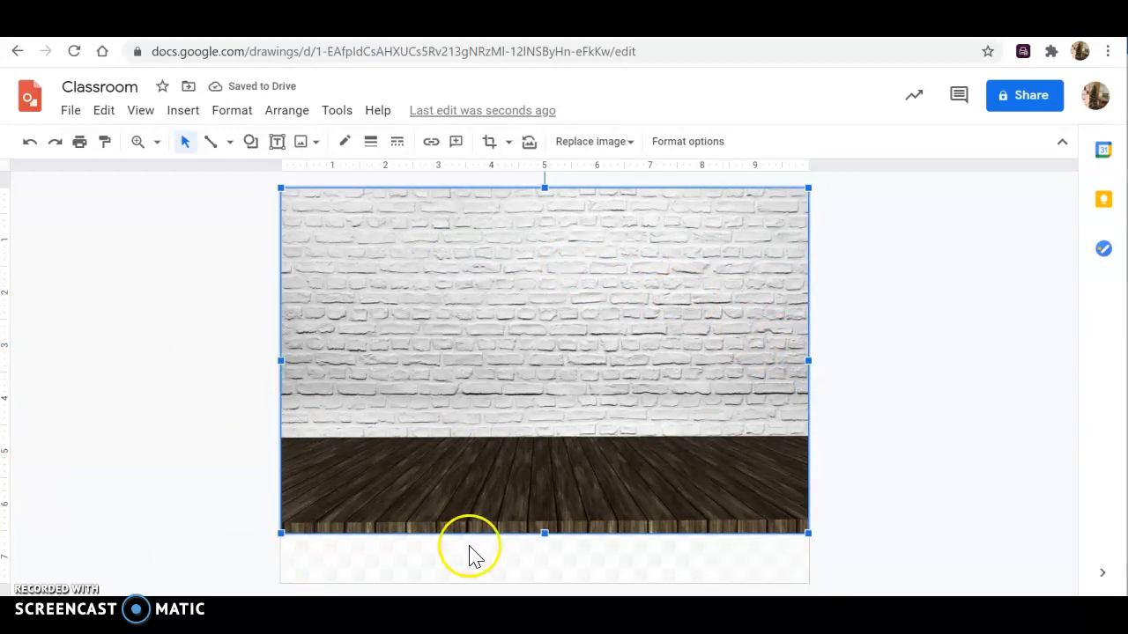
pyautogui.moveTo(545, 533); pyautogui.dragTo(548, 426)
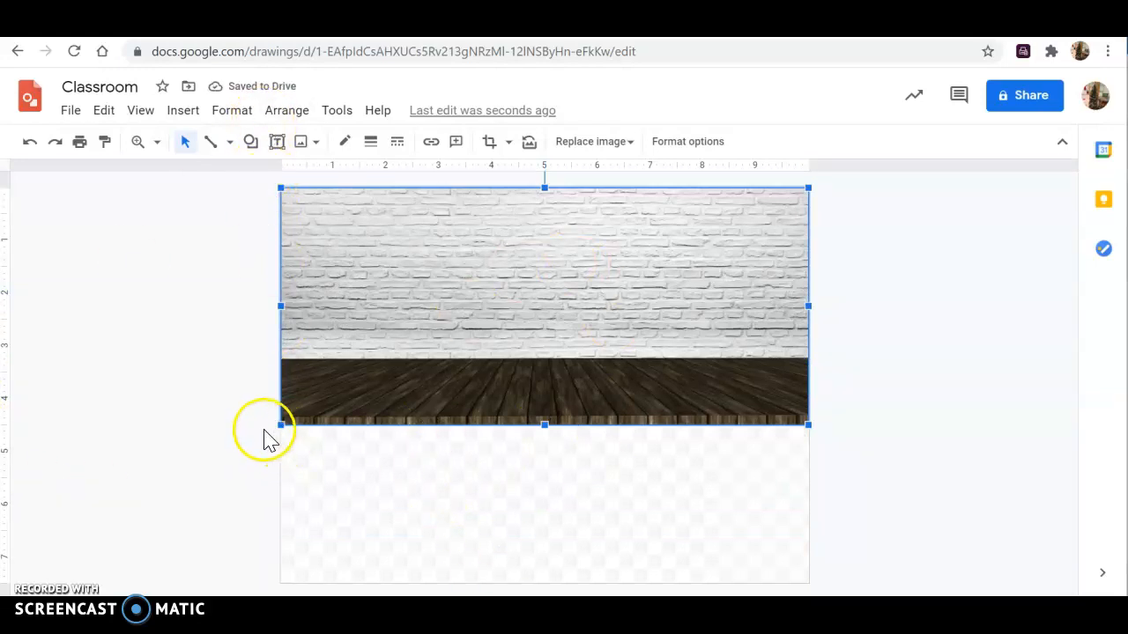
# Step: Draw a rectangle about 1 inch high directly below the wooden floor, spanning the full canvas width
pyautogui.click(189, 112)
pyautogui.moveTo(196, 208)
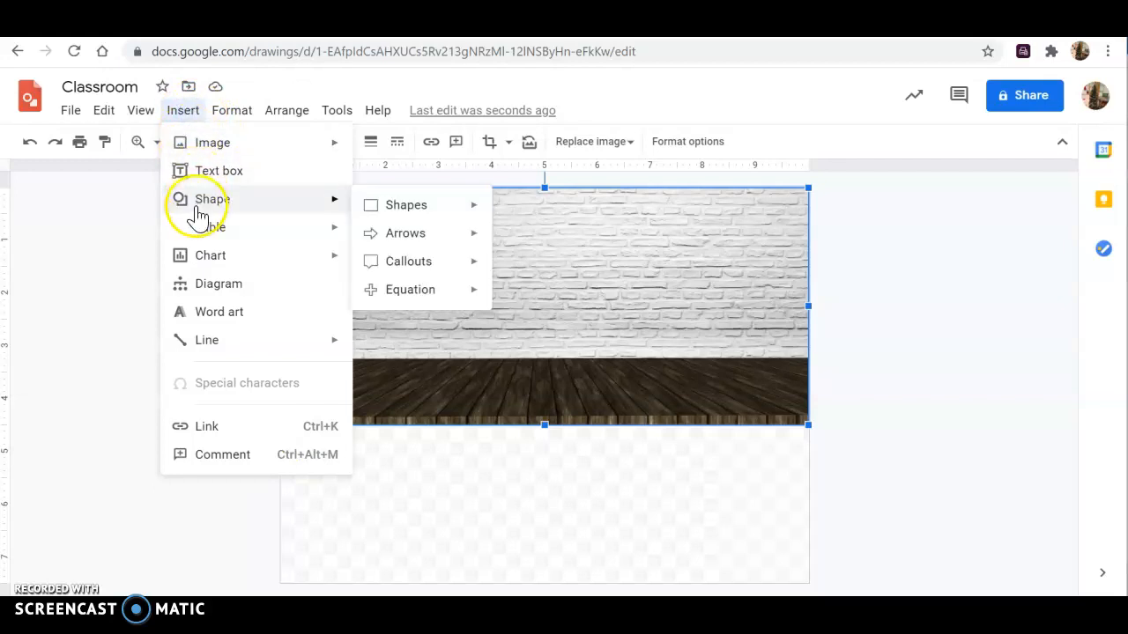
pyautogui.moveTo(395, 222)
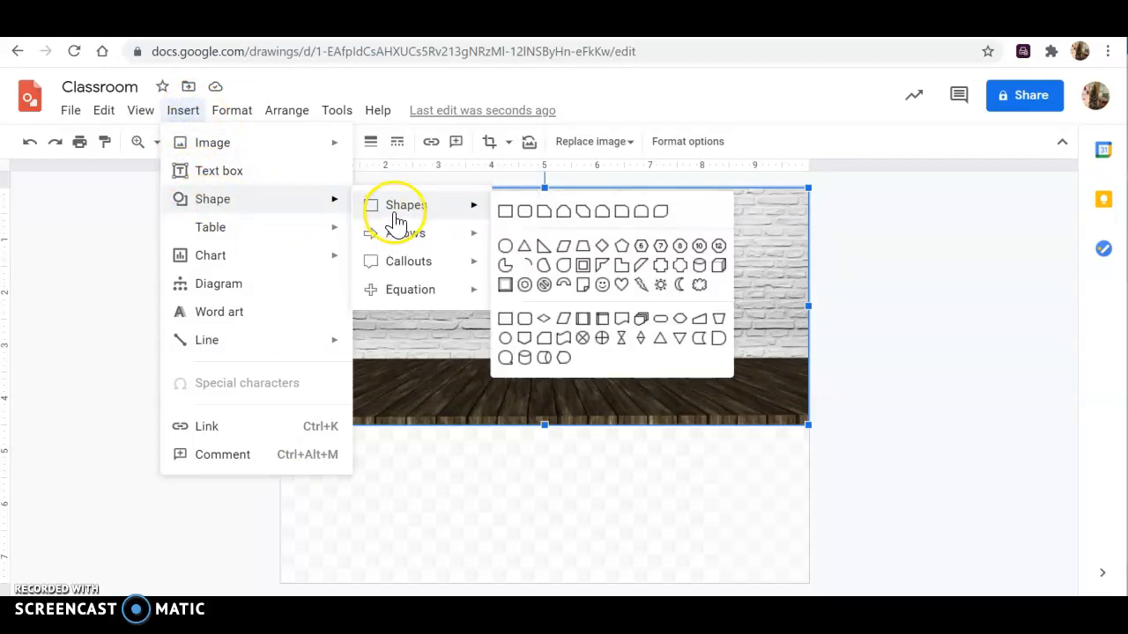
pyautogui.click(504, 213)
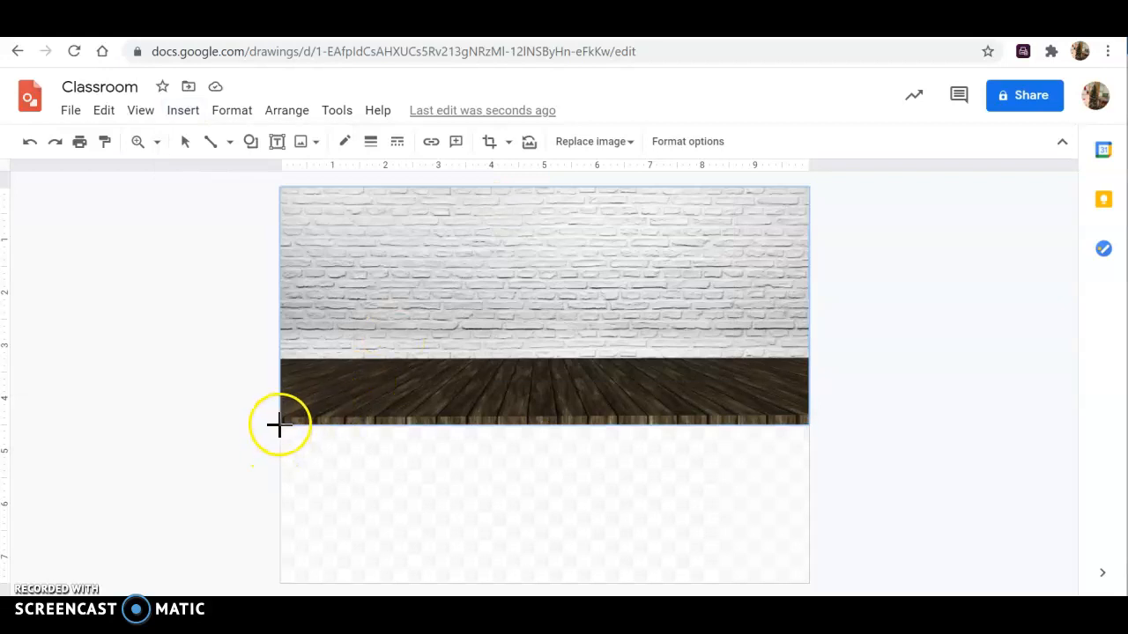
pyautogui.moveTo(281, 426); pyautogui.dragTo(808, 478)
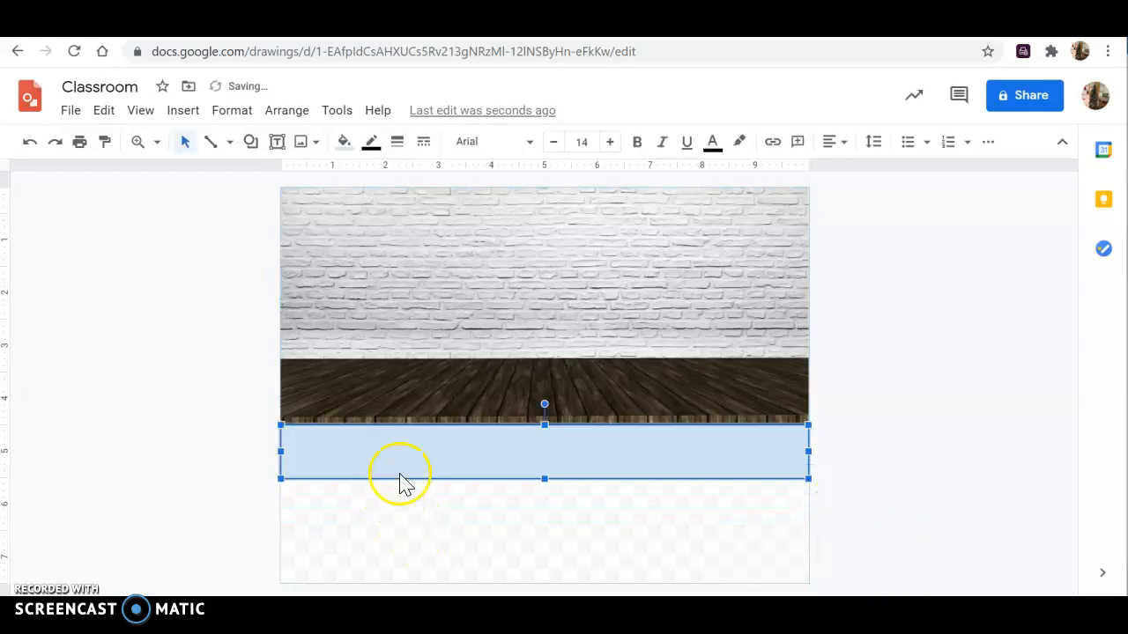
# Step: Give the rectangle below the floor a solid medium gray fill and a matching gray border
pyautogui.click(344, 147)
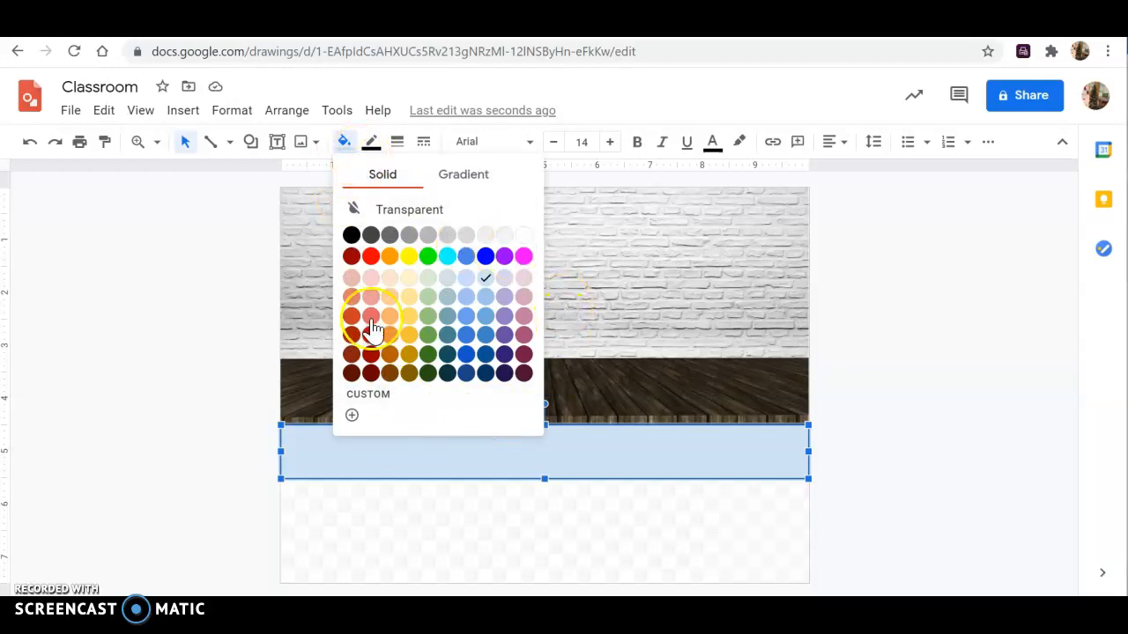
pyautogui.click(429, 238)
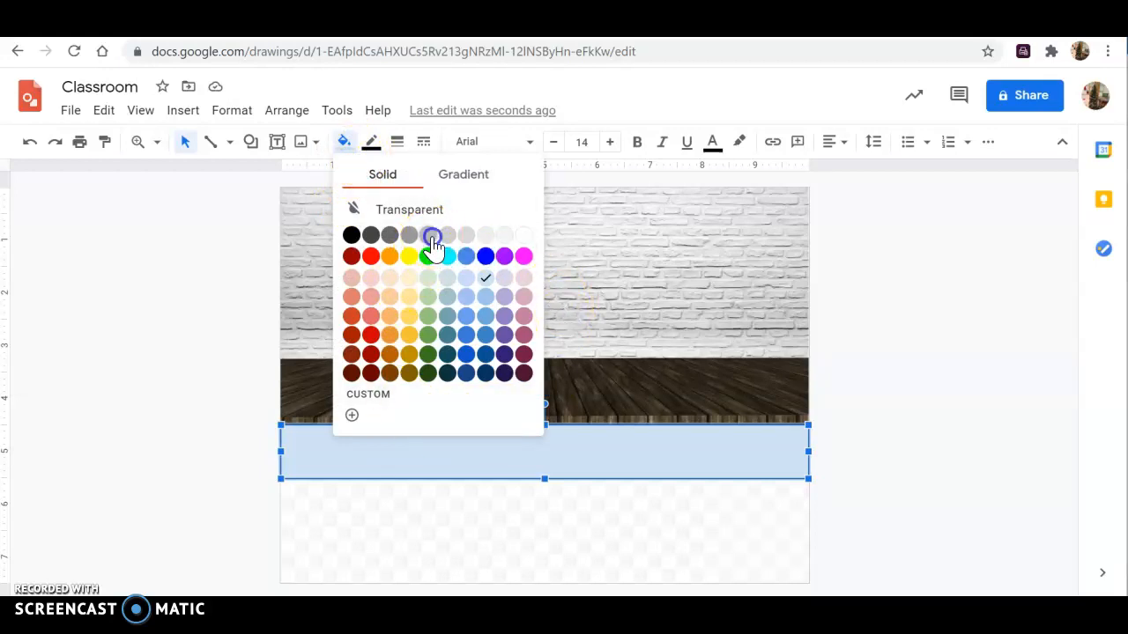
pyautogui.click(371, 145)
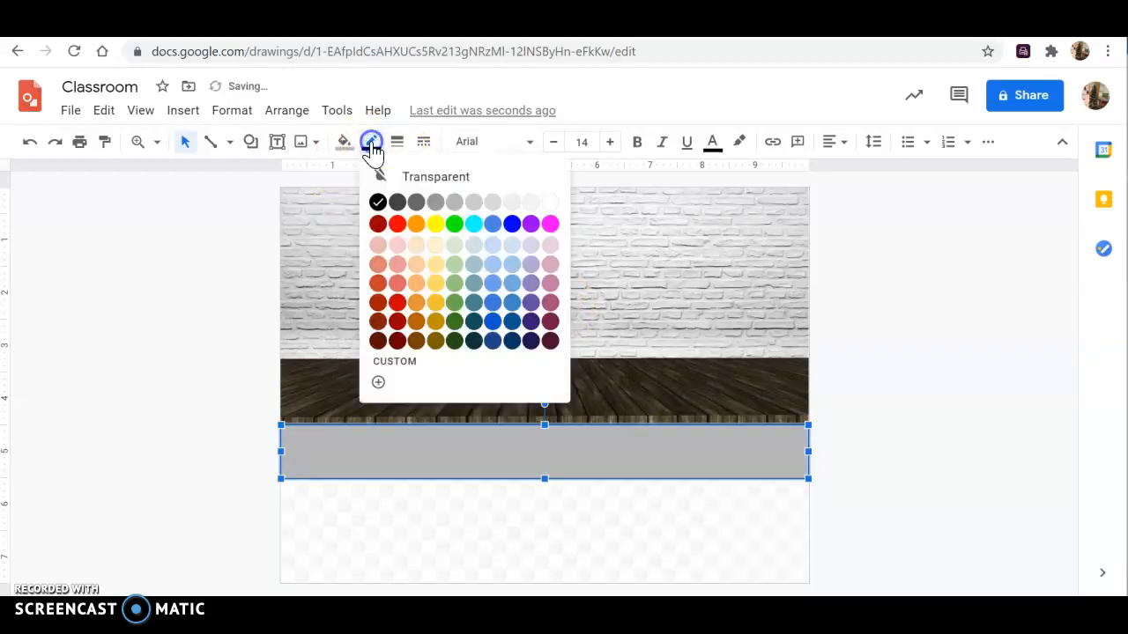
pyautogui.click(457, 209)
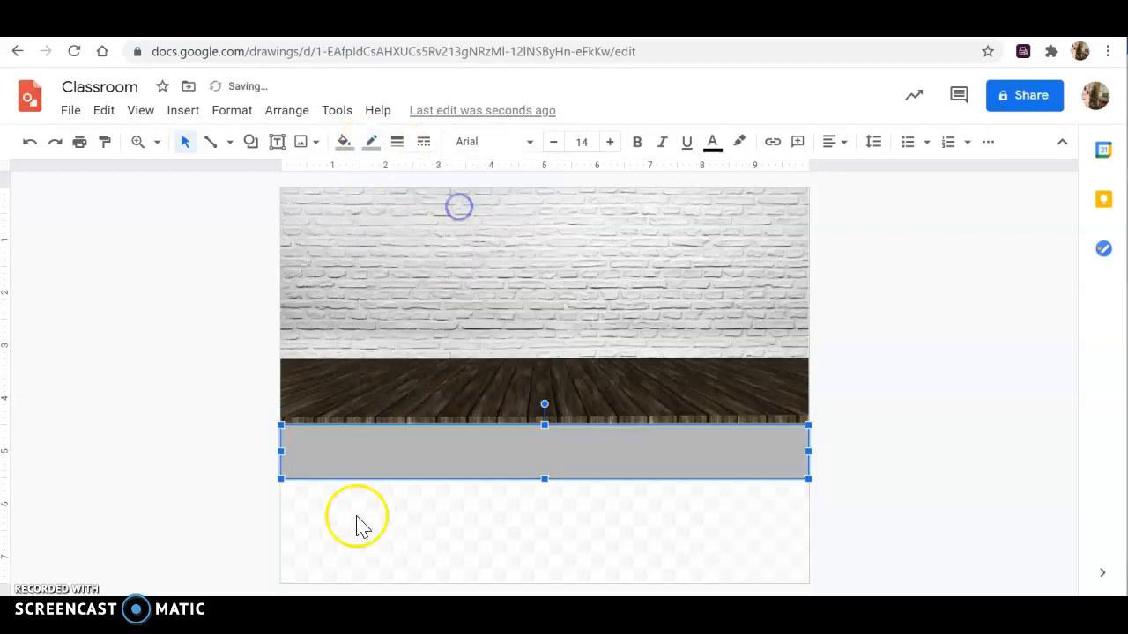
pyautogui.click(1014, 459)
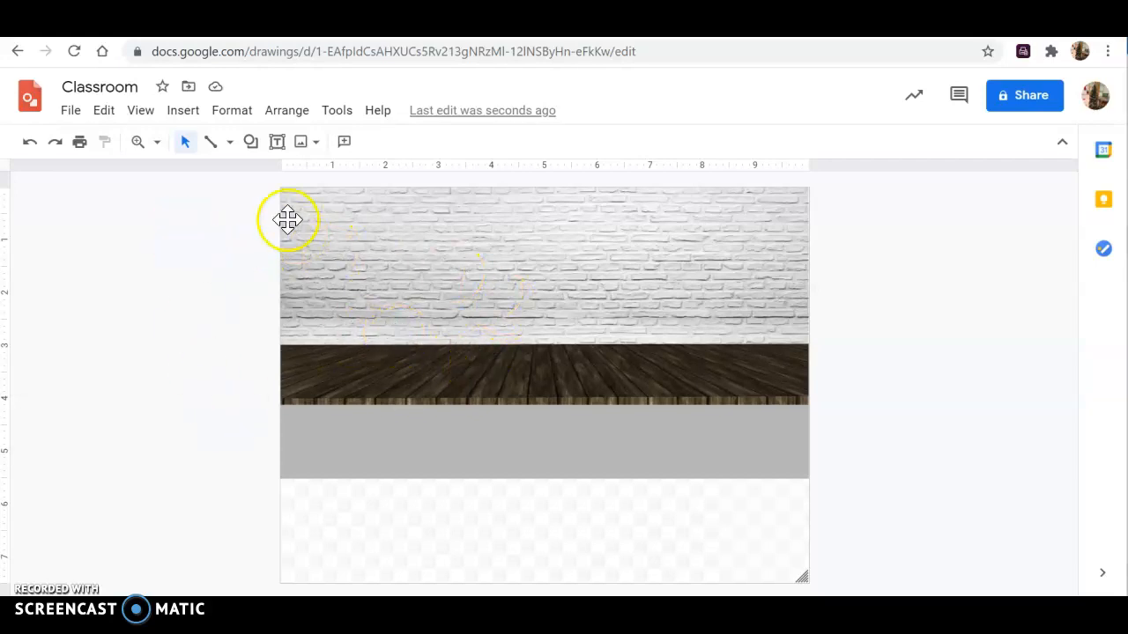
# Step: Search the web for "transparent whiteboard" images and insert the whiteboard with red markers and an eraser on its ledge
pyautogui.click(184, 113)
pyautogui.moveTo(221, 143)
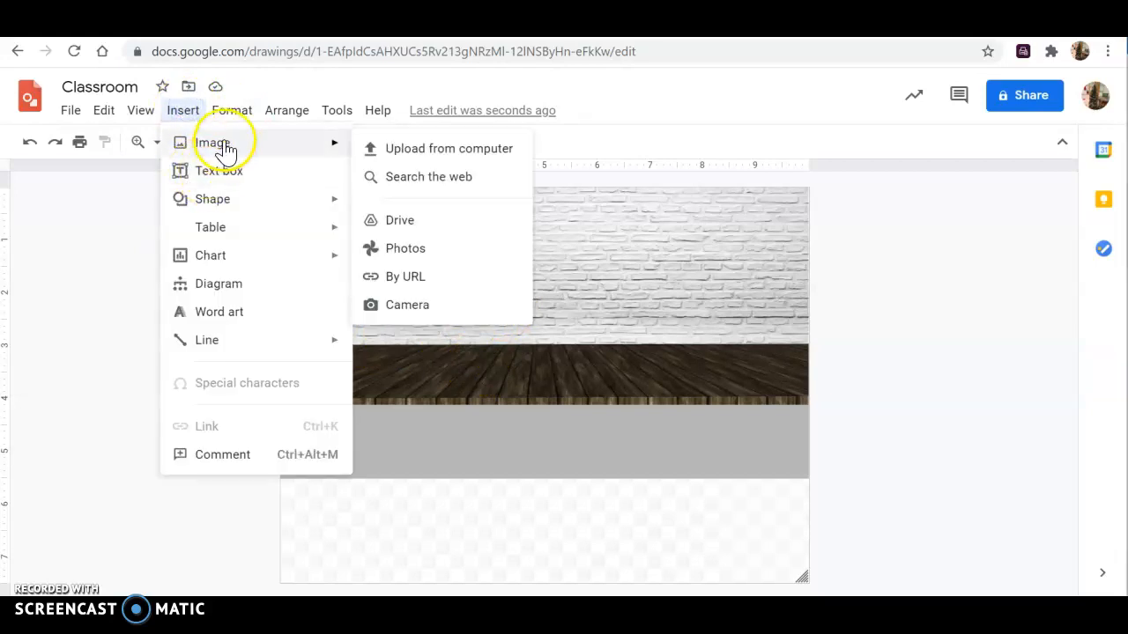
pyautogui.click(467, 185)
pyautogui.click(1001, 159)
pyautogui.moveTo(1008, 156); pyautogui.dragTo(815, 173)
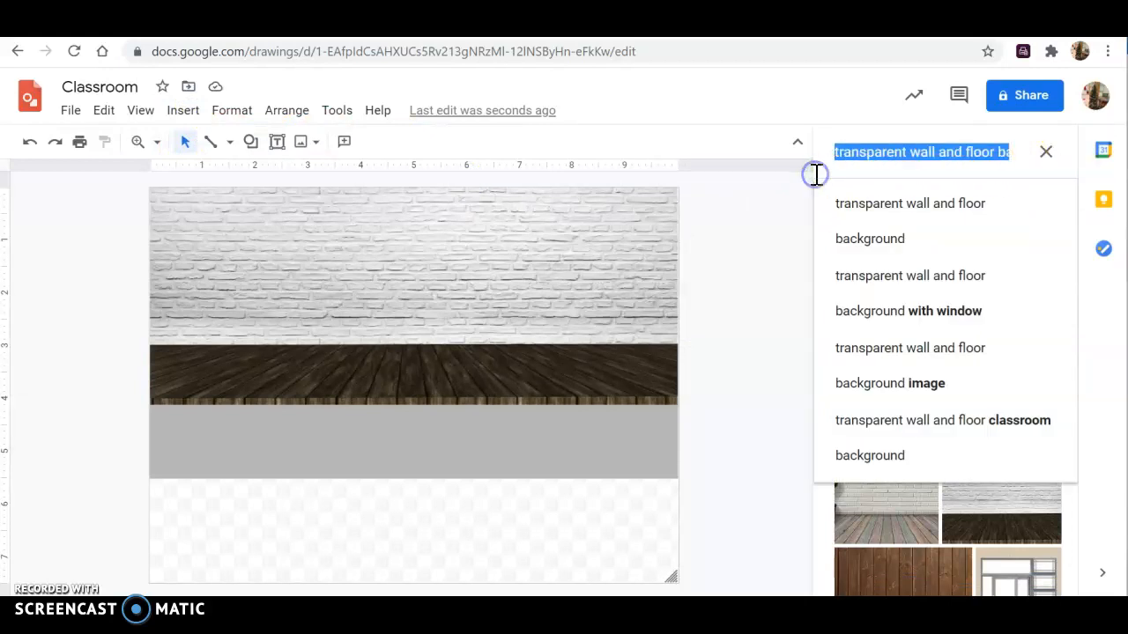
pyautogui.write('transparent ')
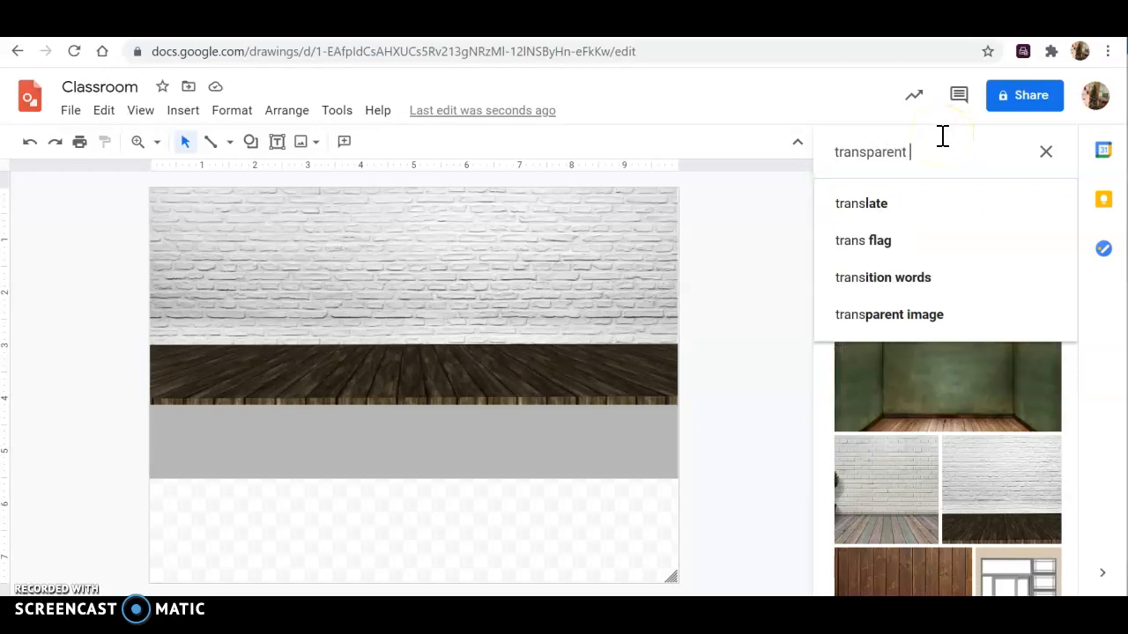
pyautogui.write('white')
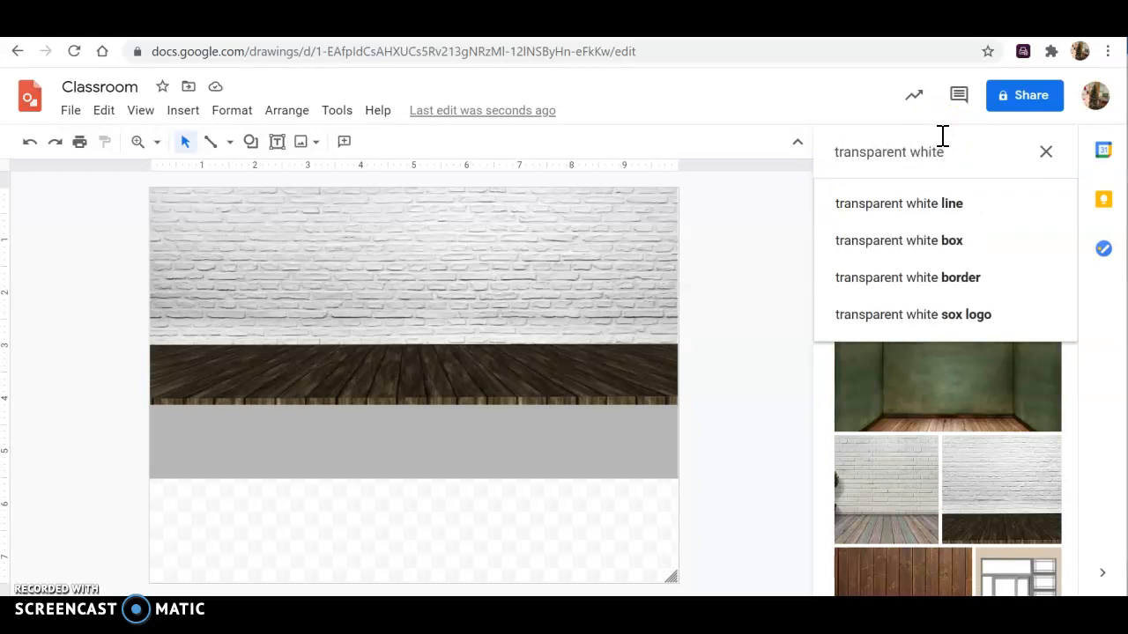
pyautogui.write('board')
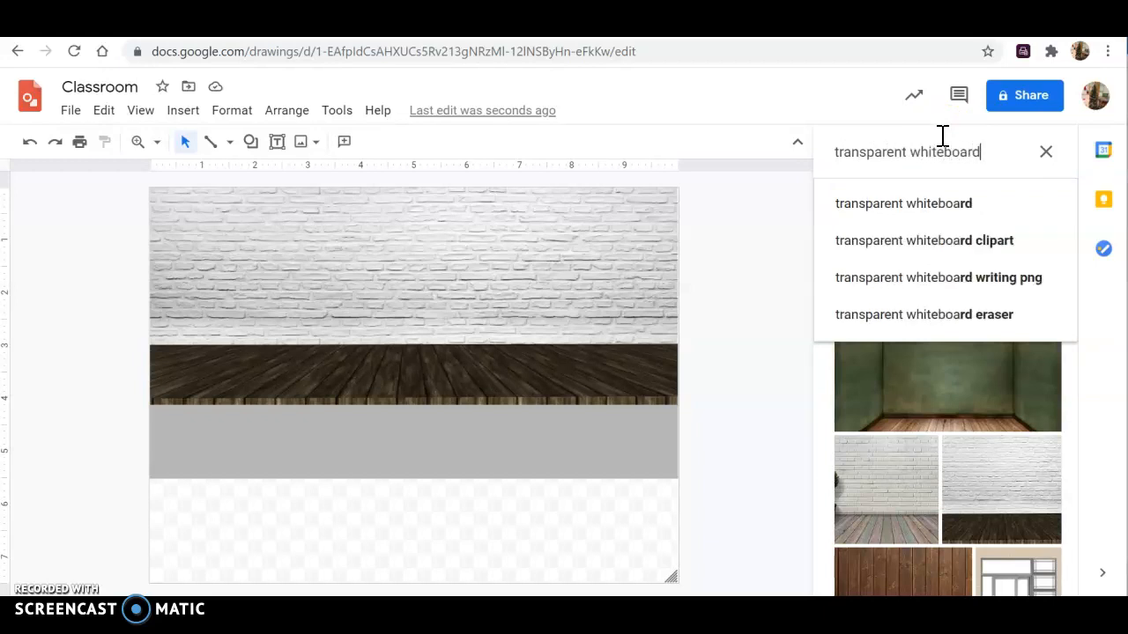
pyautogui.press('Return')
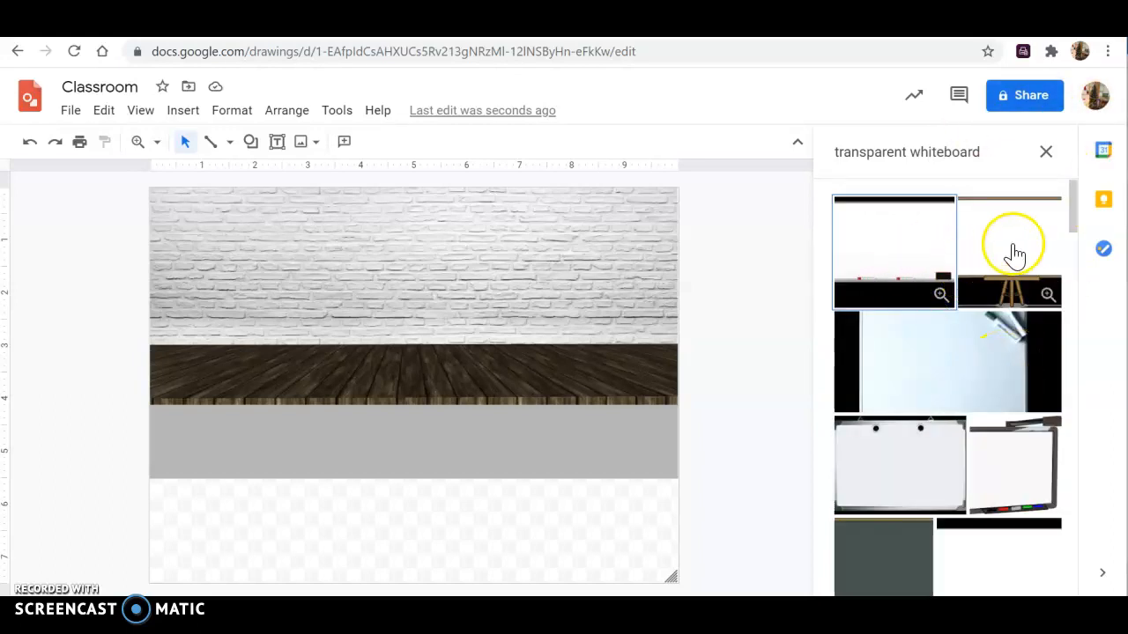
pyautogui.click(903, 239)
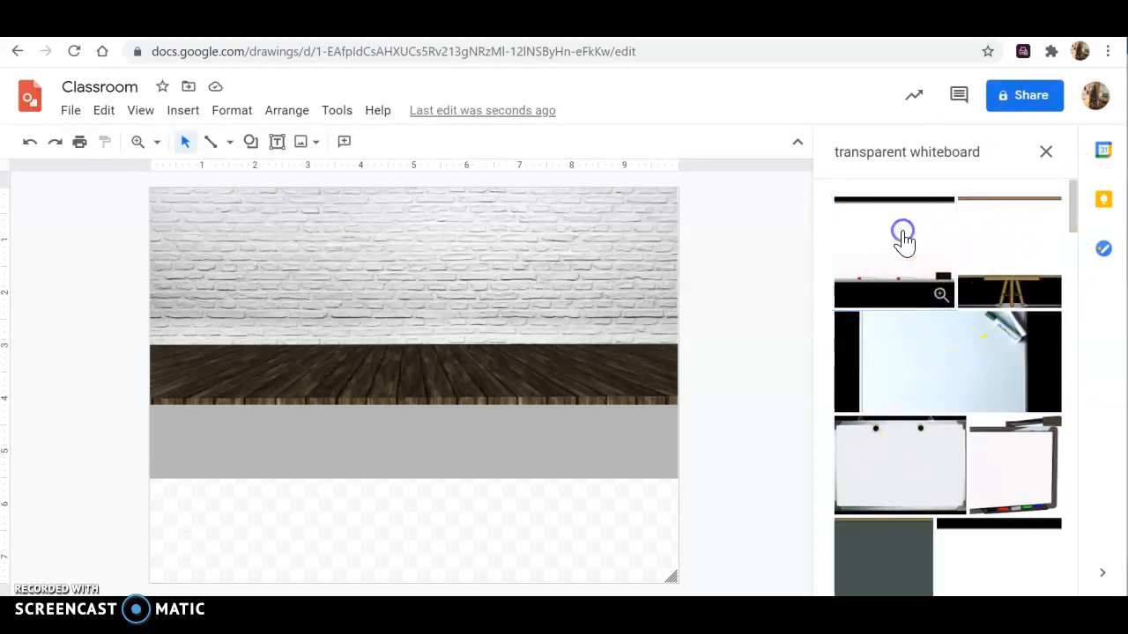
pyautogui.click(1038, 576)
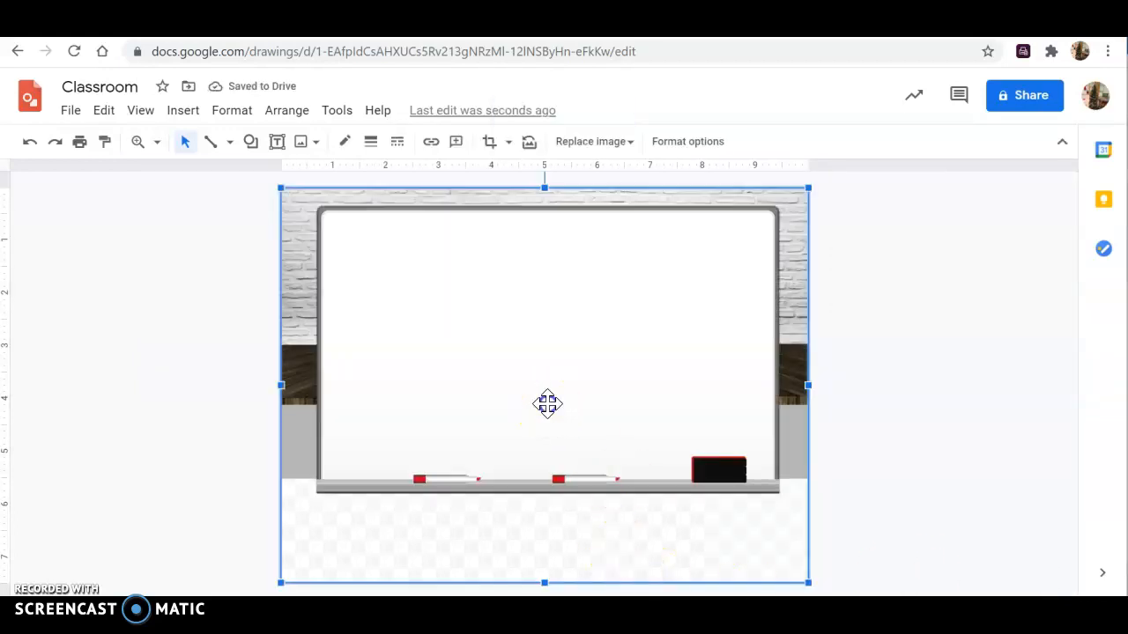
# Step: Shrink the whiteboard image to about 3.3 inches wide and place it near the middle of the brick wall above the floor
pyautogui.moveTo(796, 570); pyautogui.dragTo(473, 306)
pyautogui.moveTo(373, 263); pyautogui.dragTo(538, 255)
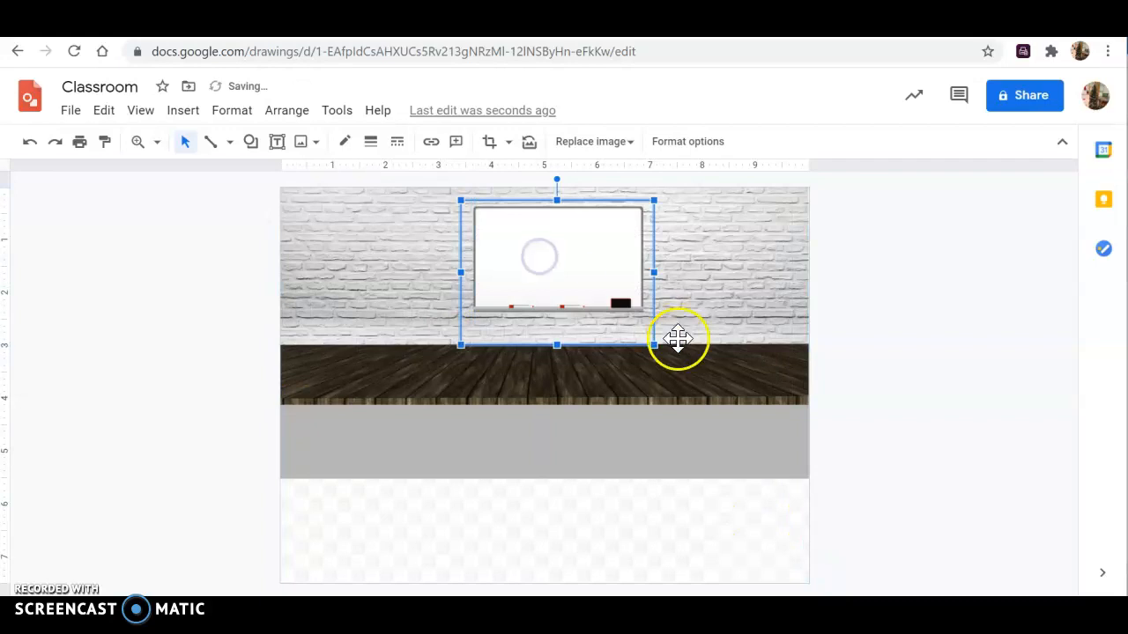
pyautogui.moveTo(652, 342); pyautogui.dragTo(635, 328)
pyautogui.click(534, 245)
pyautogui.moveTo(538, 256); pyautogui.dragTo(542, 265)
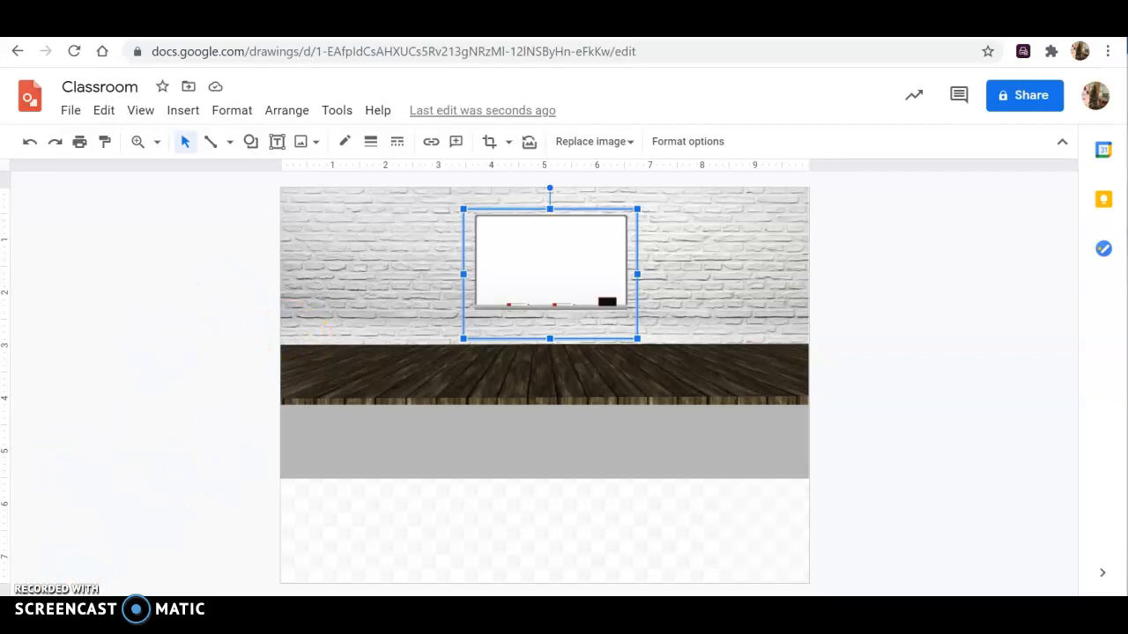
pyautogui.click(106, 405)
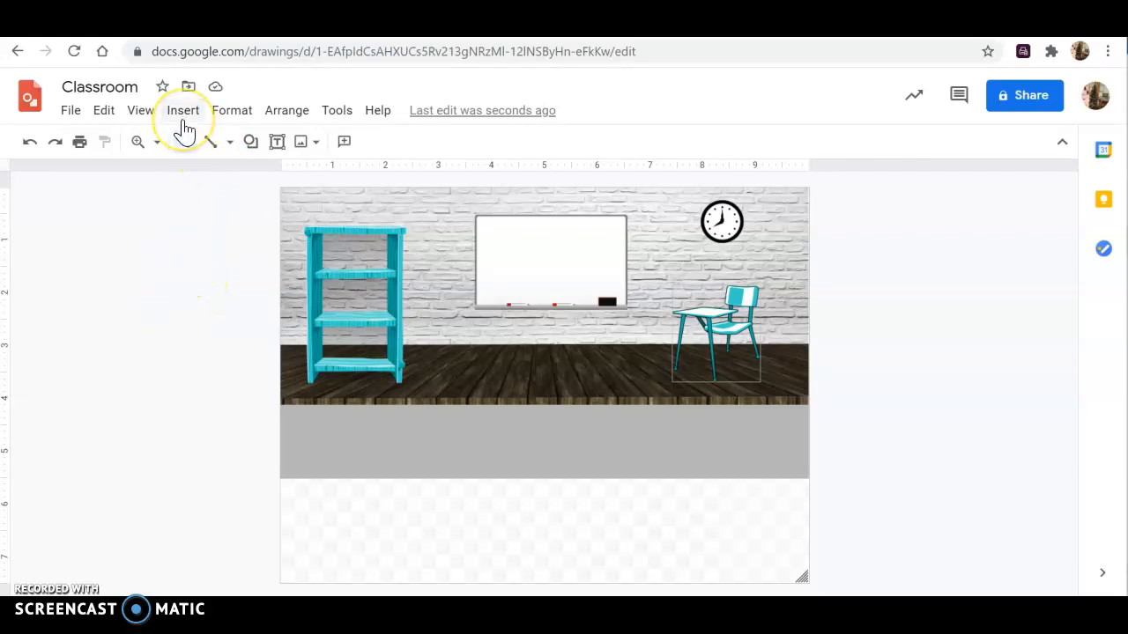
# Step: Add a text box across the whiteboard's writing surface containing the text "Welcome"
pyautogui.click(154, 381)
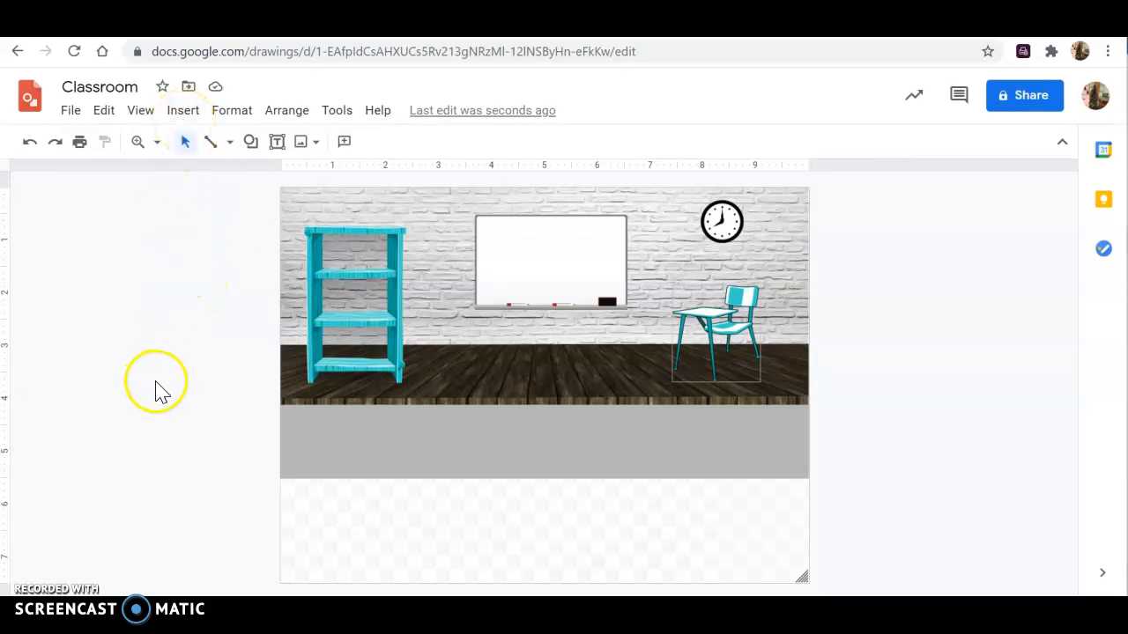
pyautogui.click(183, 112)
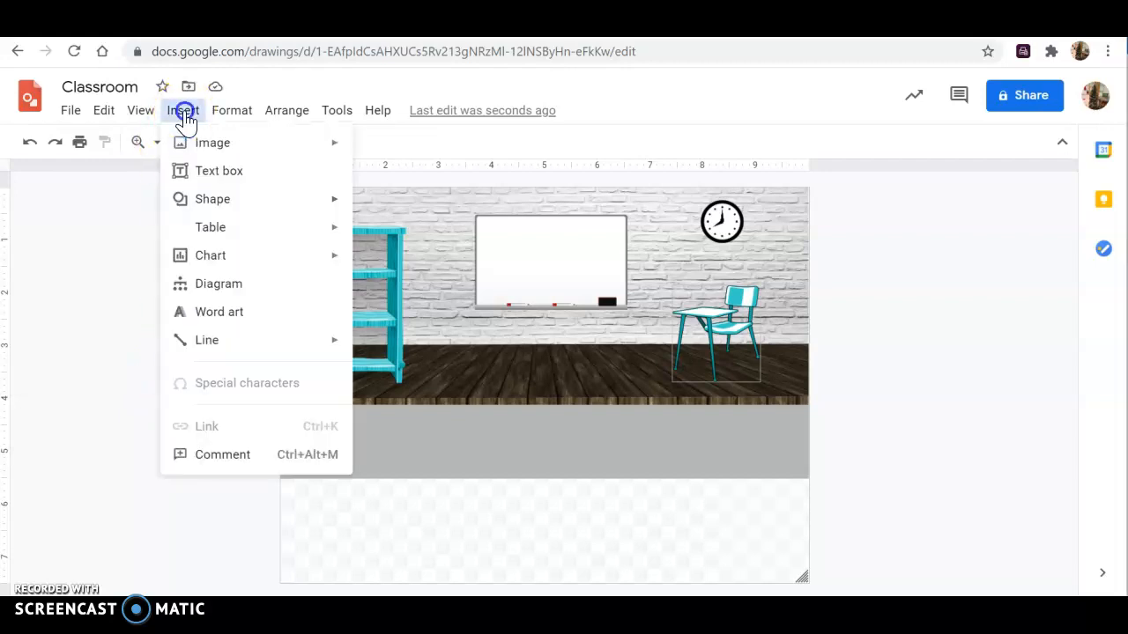
pyautogui.click(216, 170)
pyautogui.moveTo(483, 221); pyautogui.dragTo(618, 292)
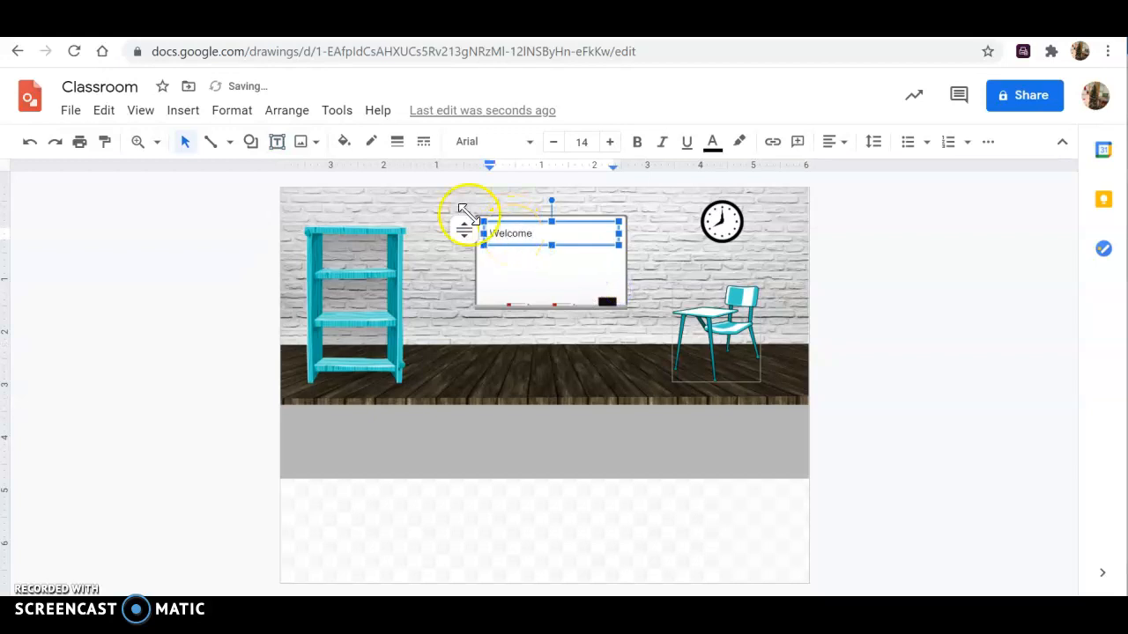
pyautogui.click(924, 295)
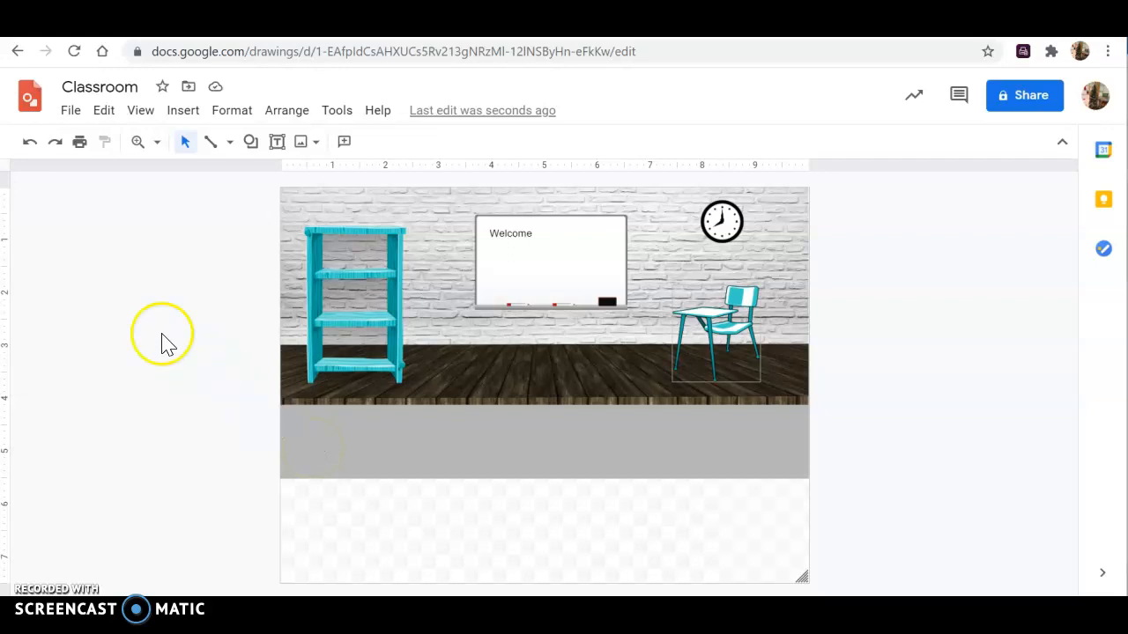
# Step: Draw a wavy flag-like flowchart shape about 1.3 inches wide at the left end of the gray band below the floor
pyautogui.click(184, 118)
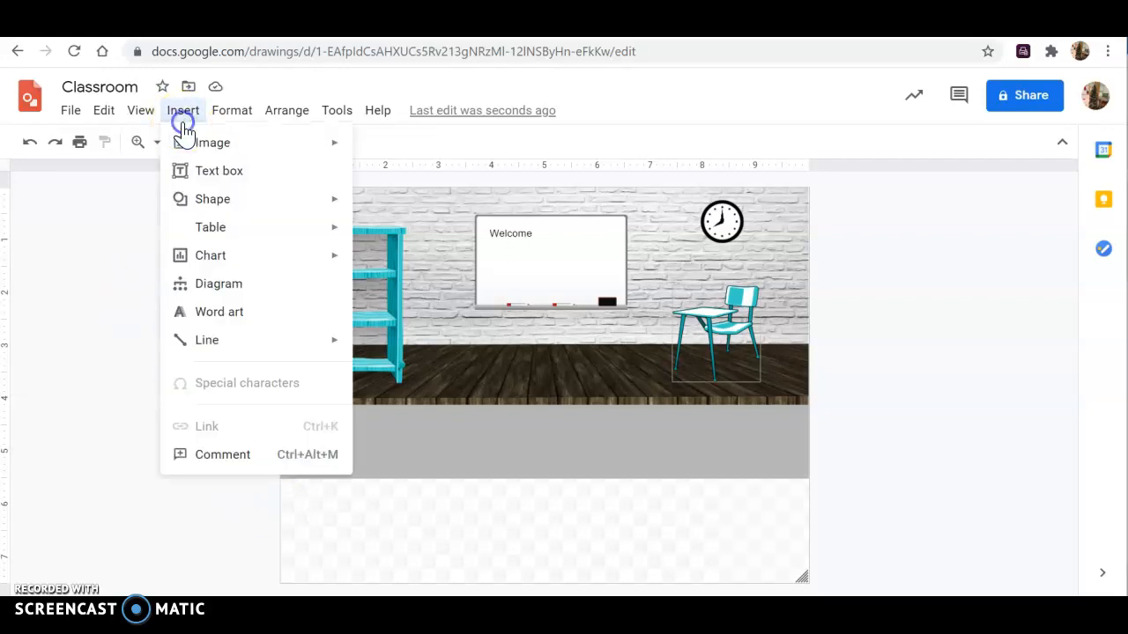
pyautogui.moveTo(206, 212)
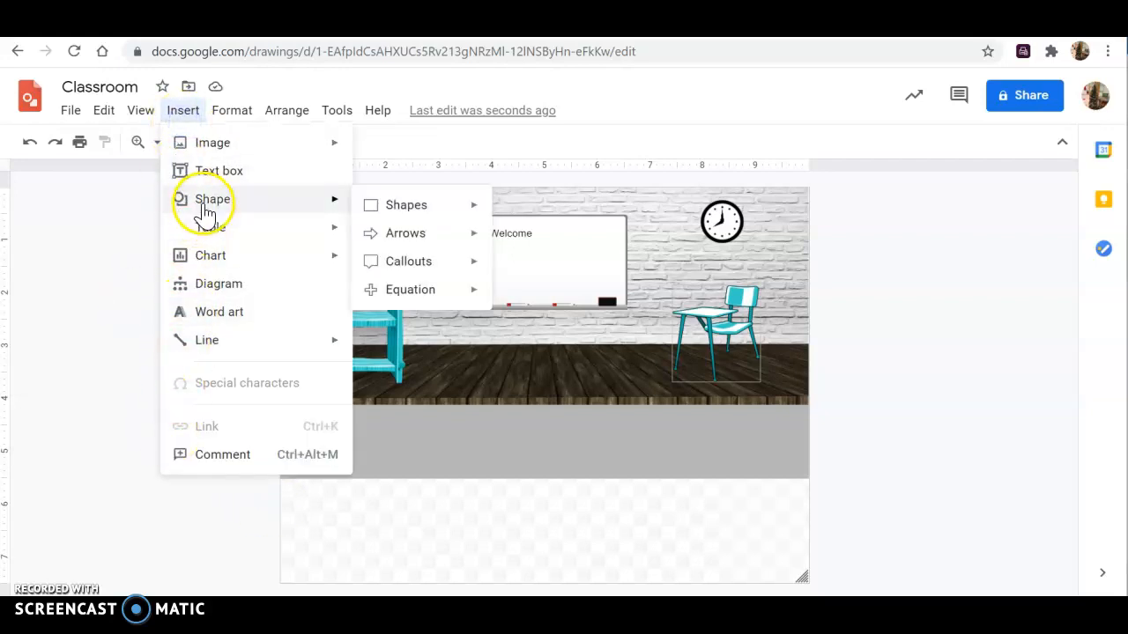
pyautogui.moveTo(446, 216)
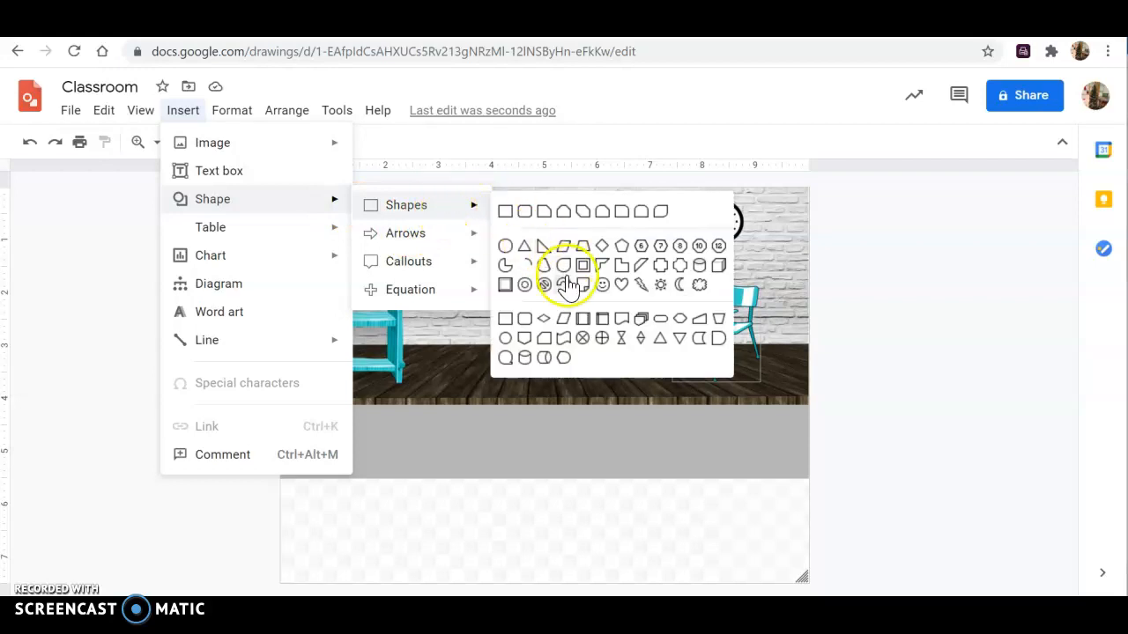
pyautogui.click(568, 339)
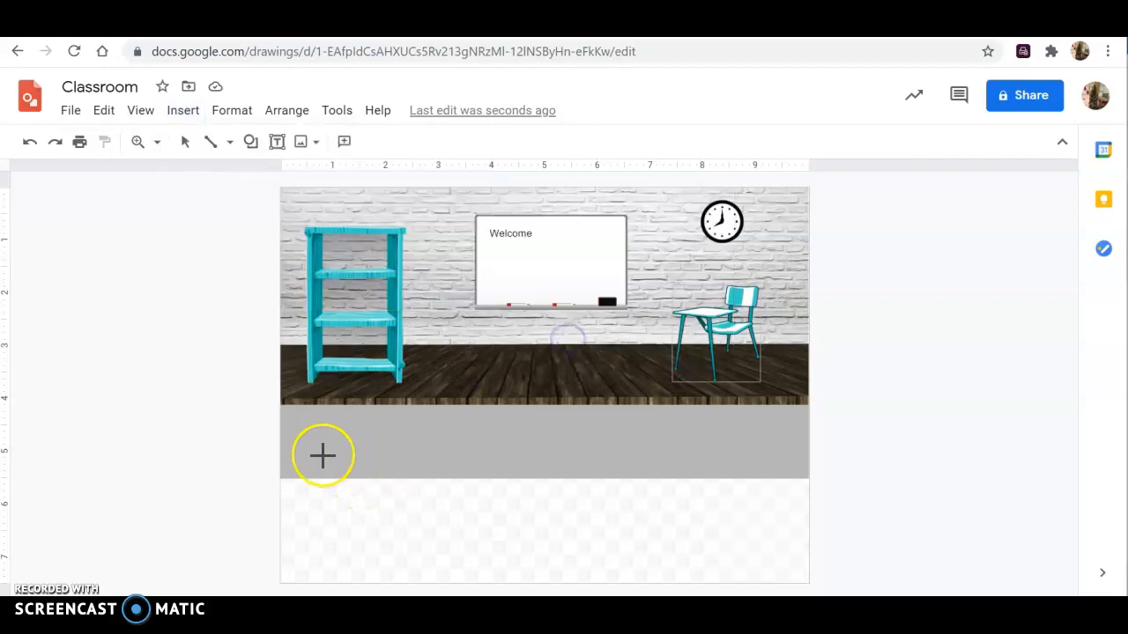
pyautogui.moveTo(303, 423)
pyautogui.mouseDown()
pyautogui.moveTo(385, 471)
pyautogui.moveTo(365, 471)
pyautogui.moveTo(348, 431)
pyautogui.mouseUp()
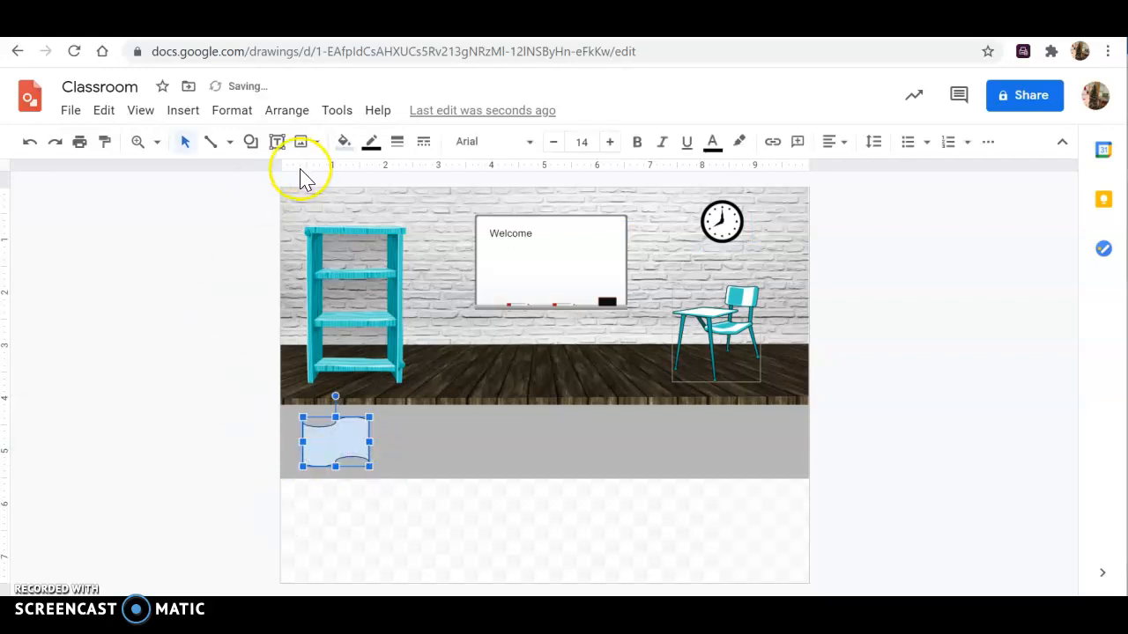
# Step: Give the wavy shape a solid cyan fill and a matching cyan border
pyautogui.click(348, 144)
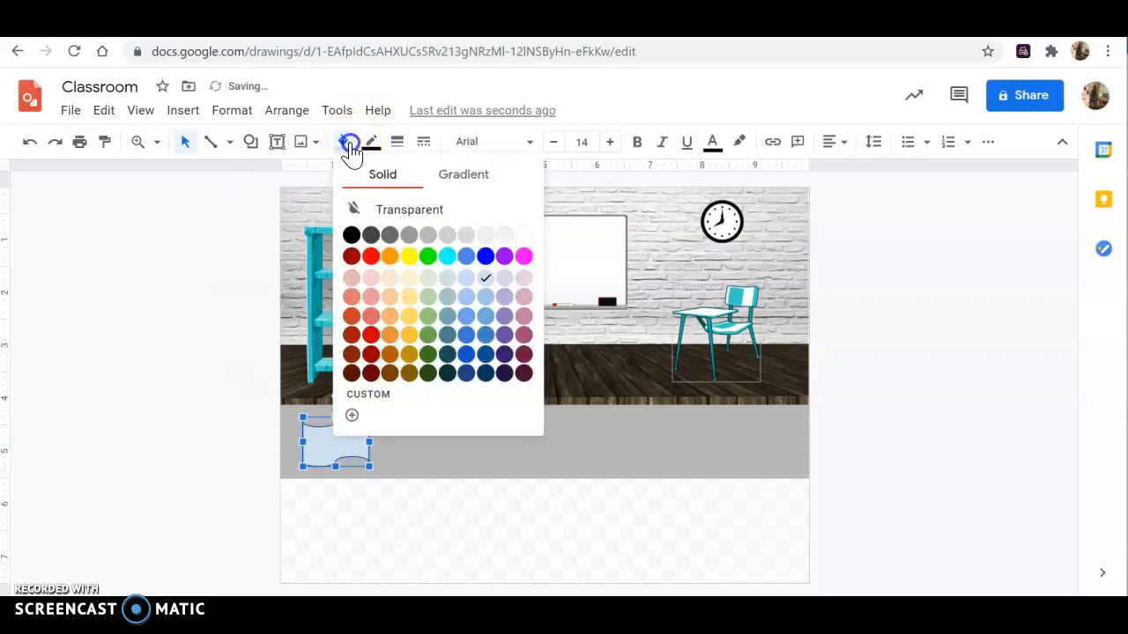
pyautogui.click(447, 259)
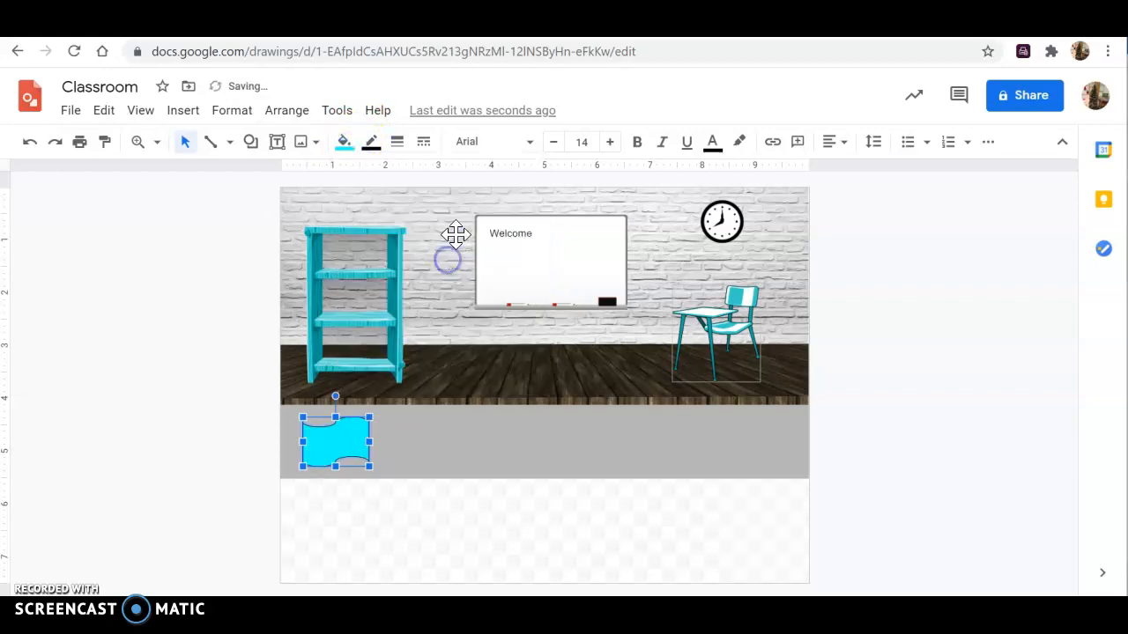
pyautogui.click(371, 142)
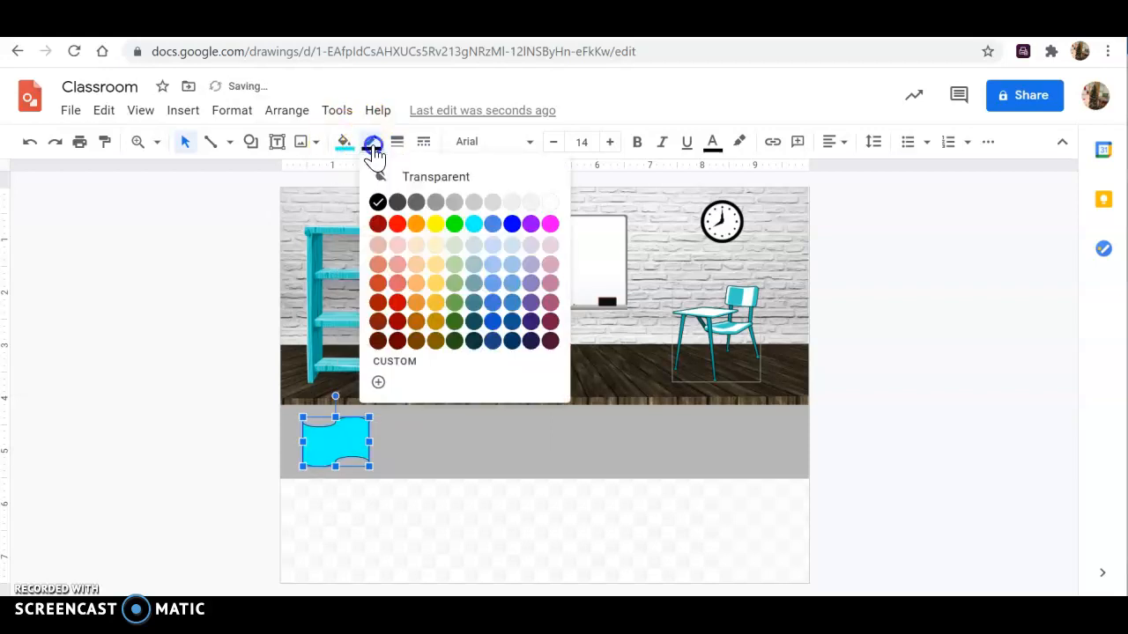
pyautogui.click(471, 226)
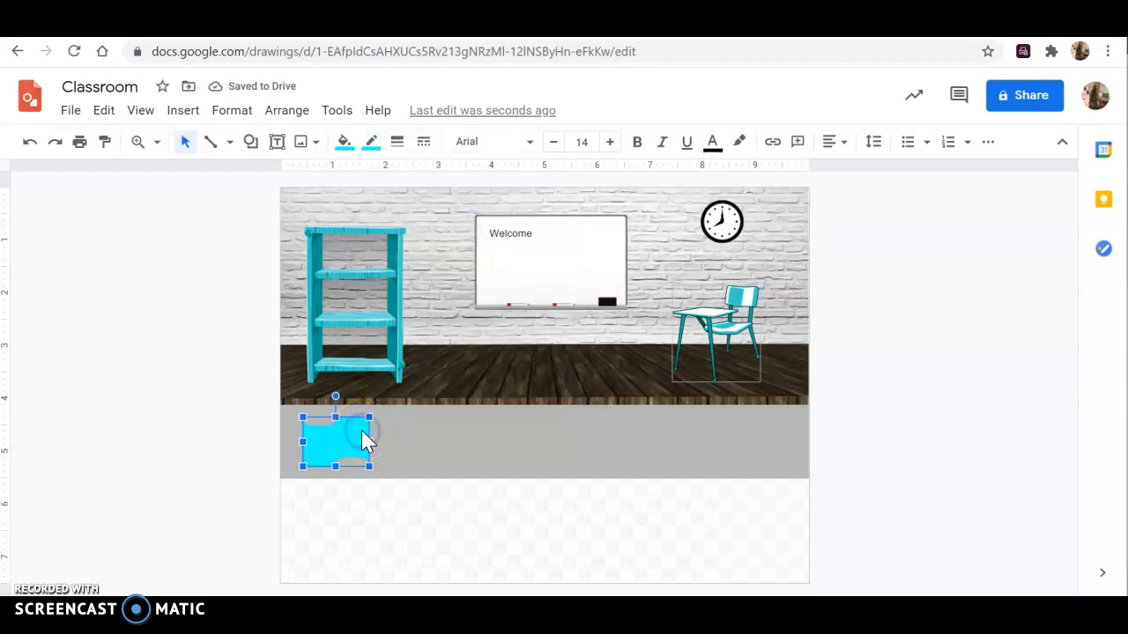
# Step: Duplicate the cyan wavy shape four times and space the five shapes in a level row across the gray band
pyautogui.hotkey('ctrl', 'd')
pyautogui.moveTo(361, 451); pyautogui.dragTo(521, 450)
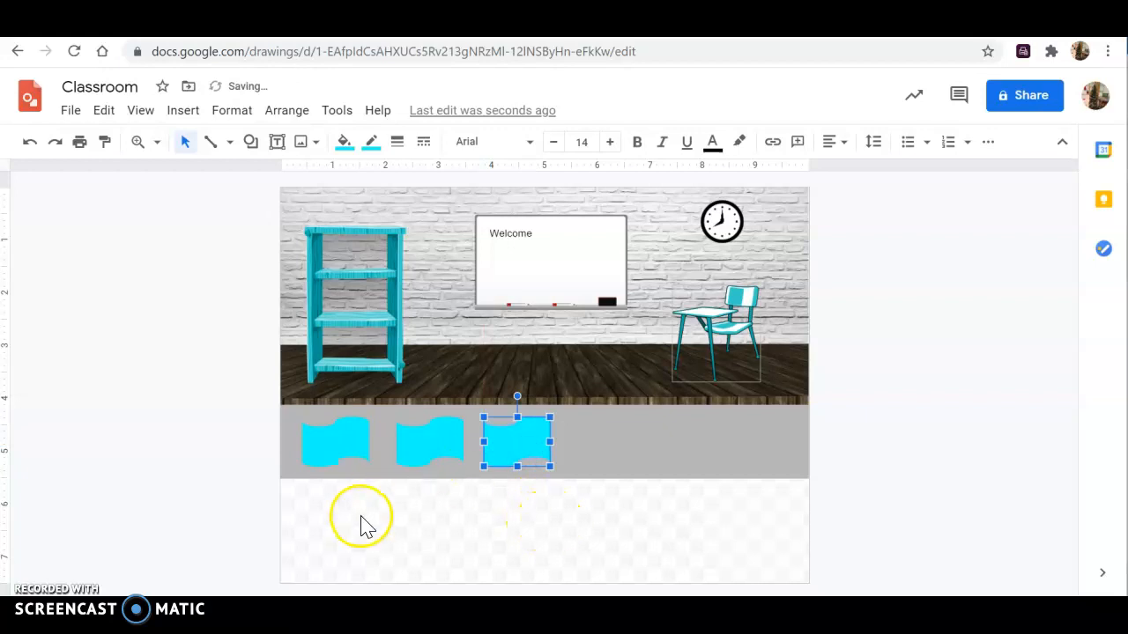
pyautogui.hotkey('ctrl', 'v')
pyautogui.moveTo(364, 465); pyautogui.dragTo(604, 447)
pyautogui.moveTo(402, 443); pyautogui.dragTo(720, 450)
pyautogui.click(604, 450)
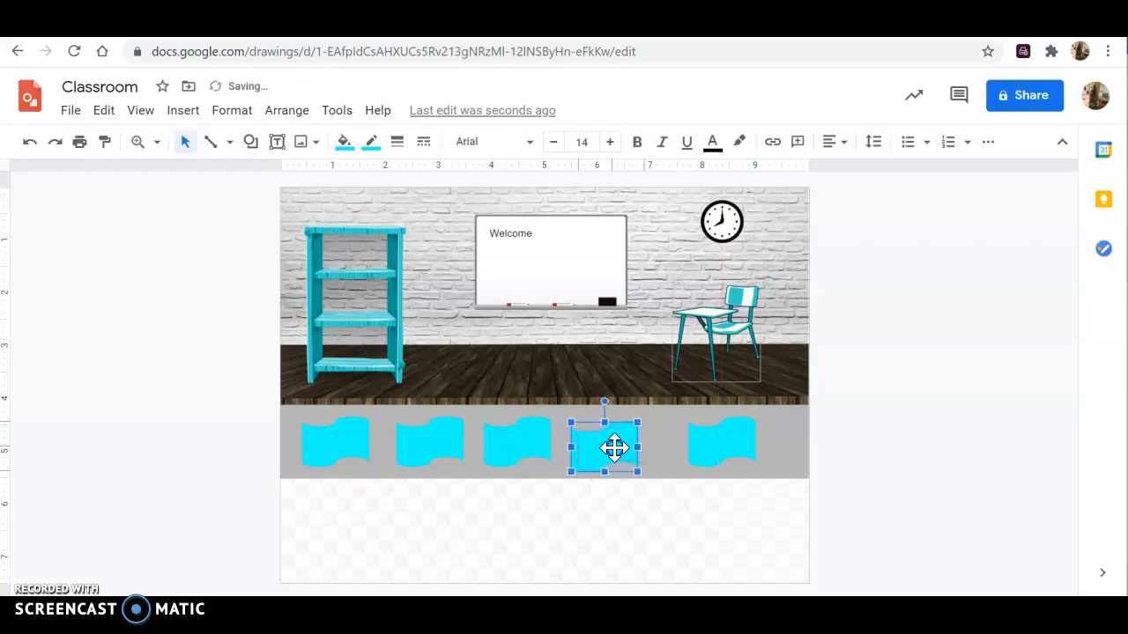
pyautogui.moveTo(624, 448); pyautogui.dragTo(624, 446)
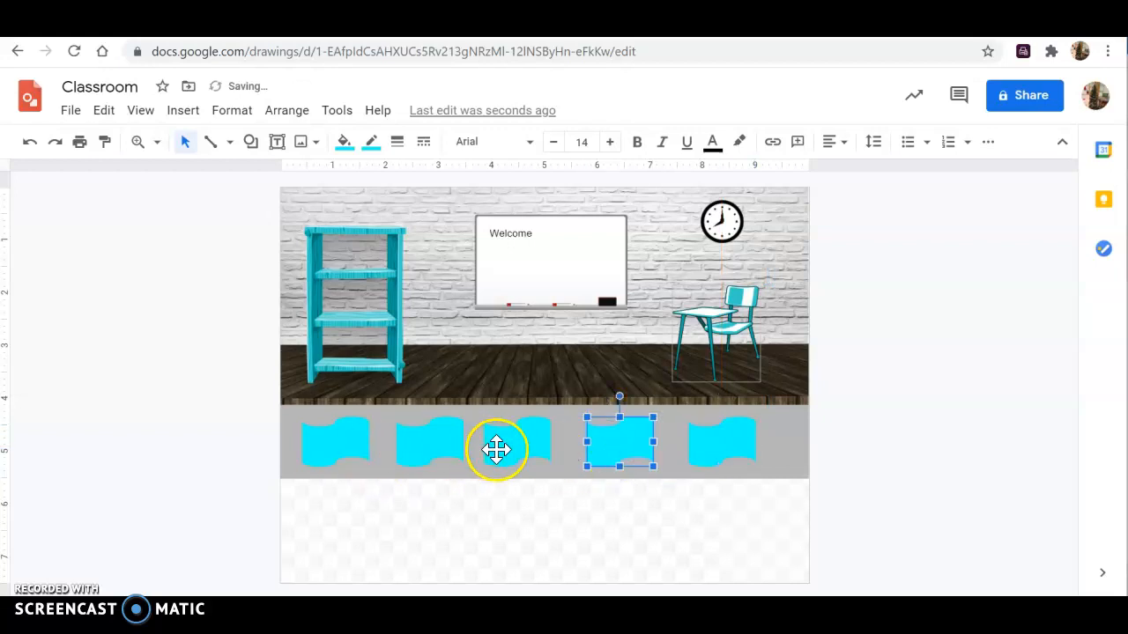
pyautogui.moveTo(512, 447); pyautogui.dragTo(520, 448)
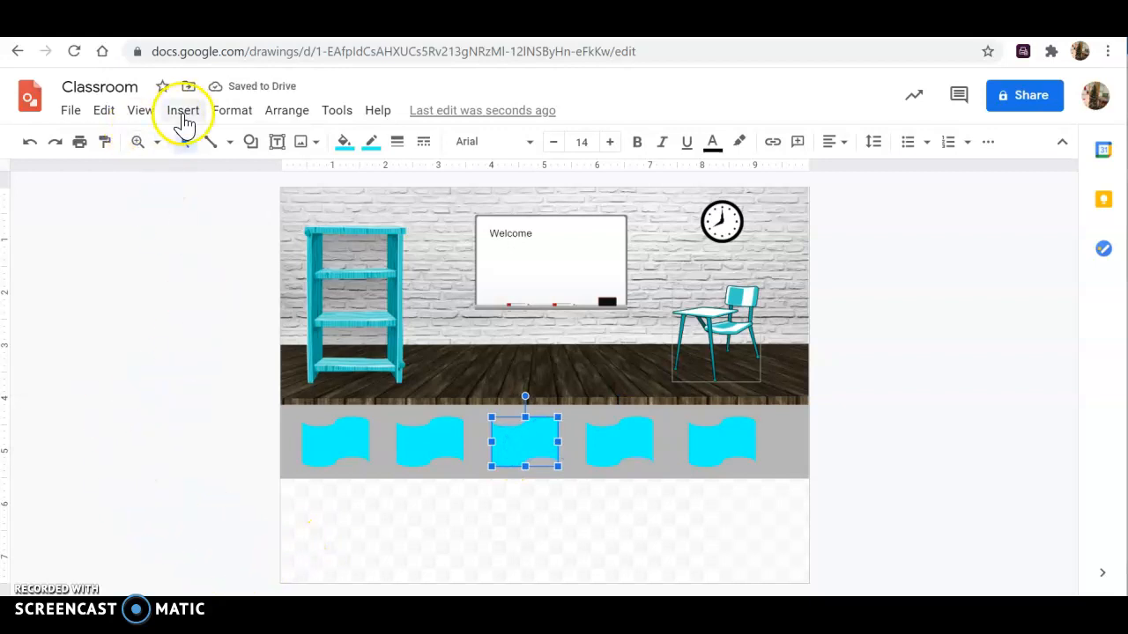
# Step: Add a text box on the first cyan shape containing the text "Math" and center its text horizontally
pyautogui.click(184, 113)
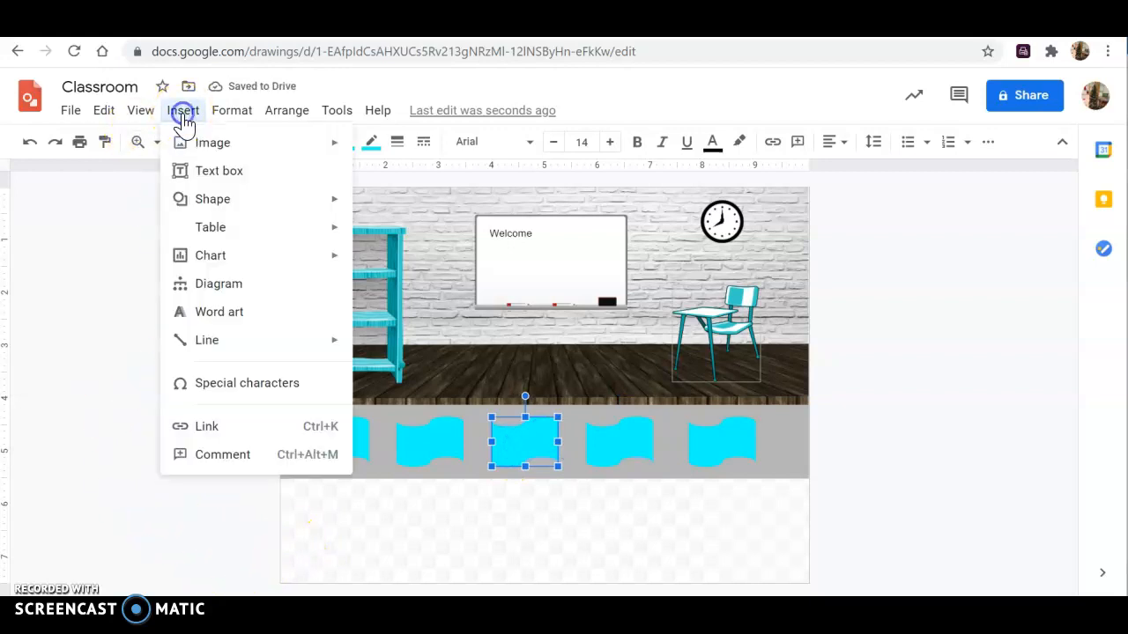
pyautogui.click(209, 180)
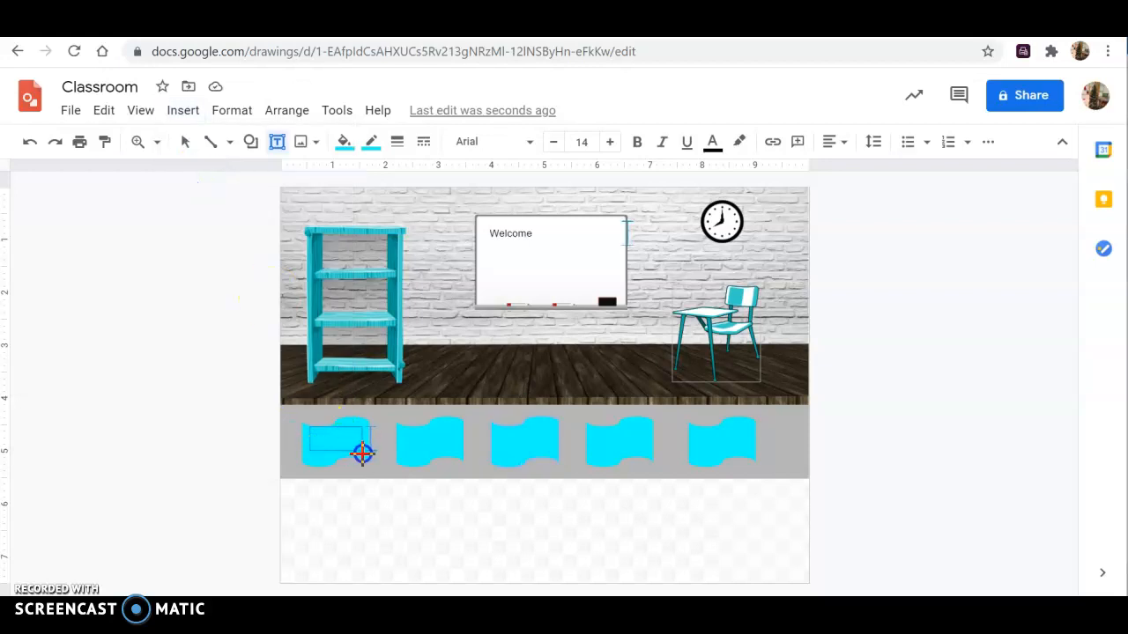
pyautogui.moveTo(308, 427); pyautogui.dragTo(363, 454)
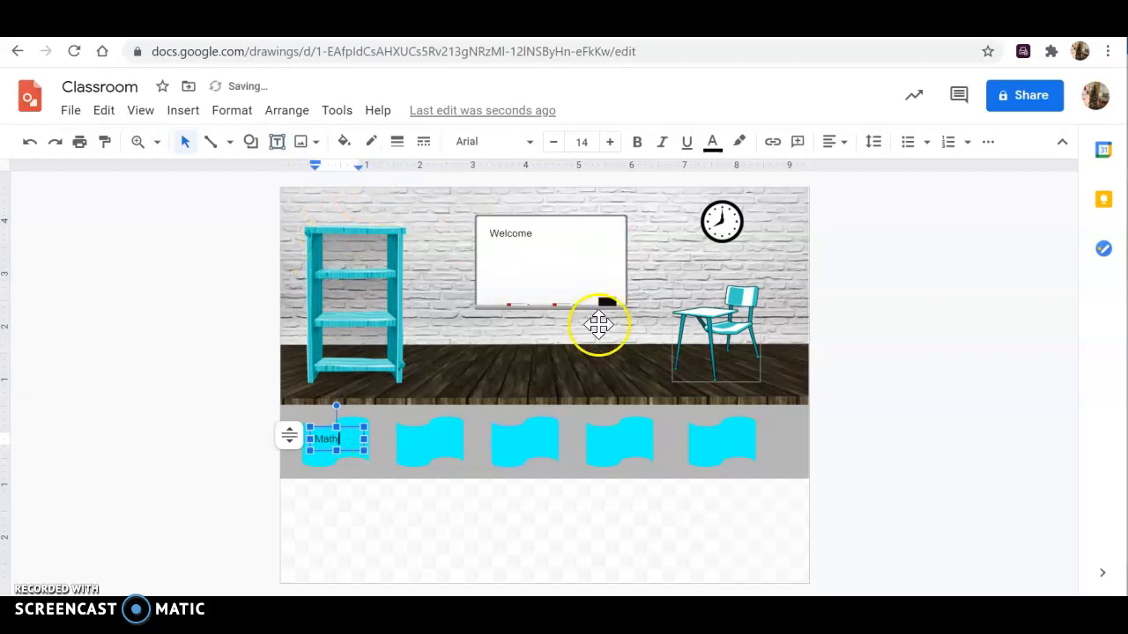
pyautogui.click(848, 146)
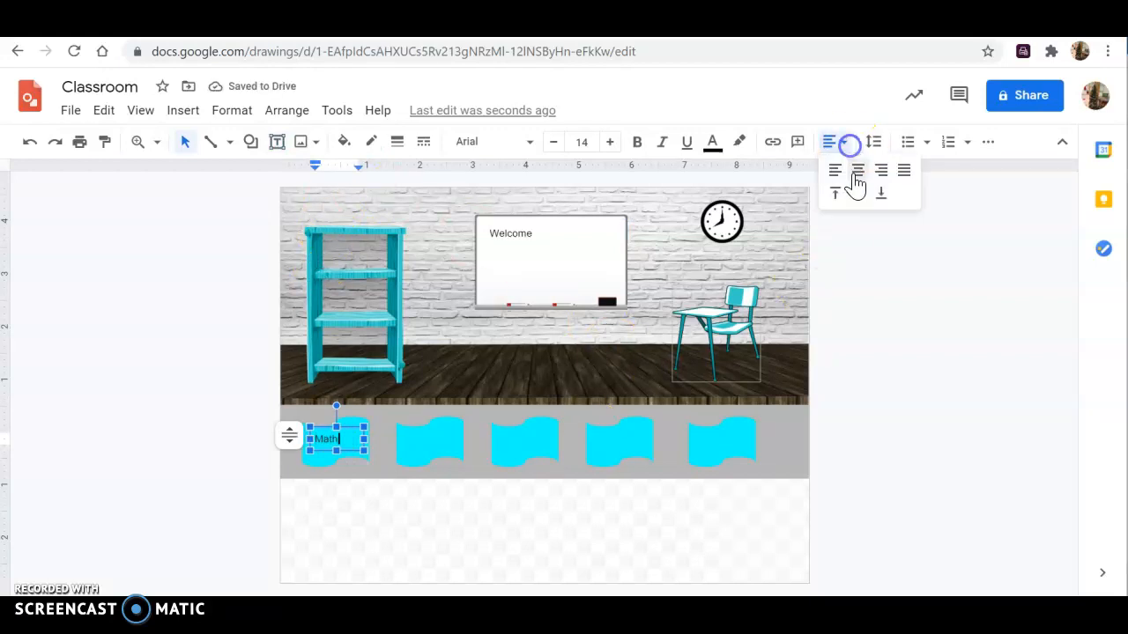
pyautogui.click(864, 174)
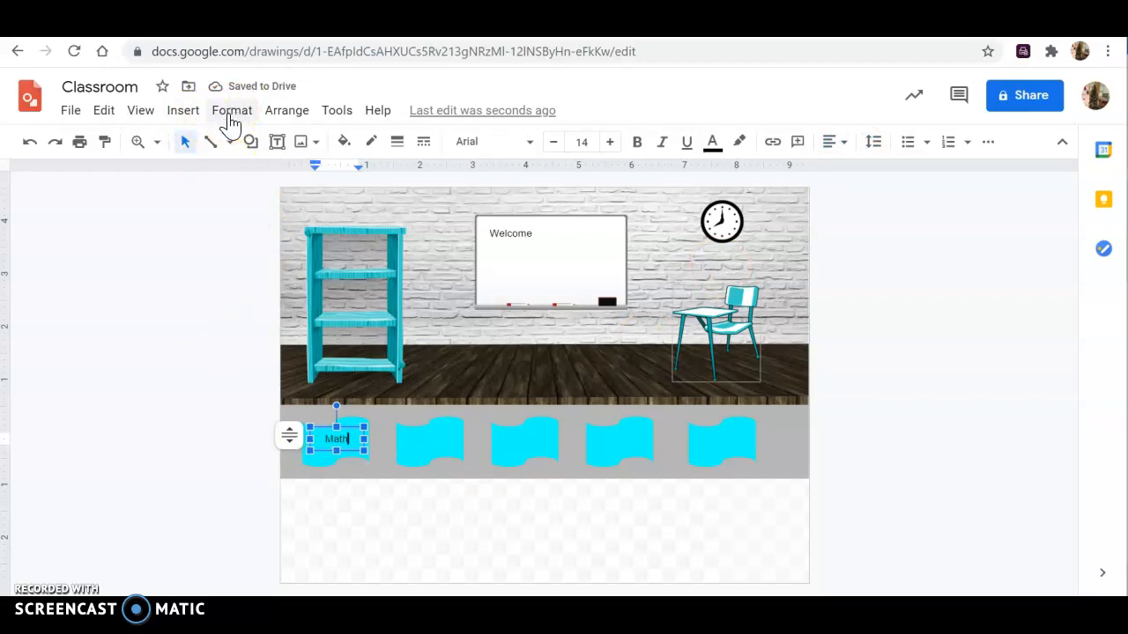
# Step: Add a text box with the text "Reading" on the second cyan shape and move it up onto the shape's middle
pyautogui.click(182, 110)
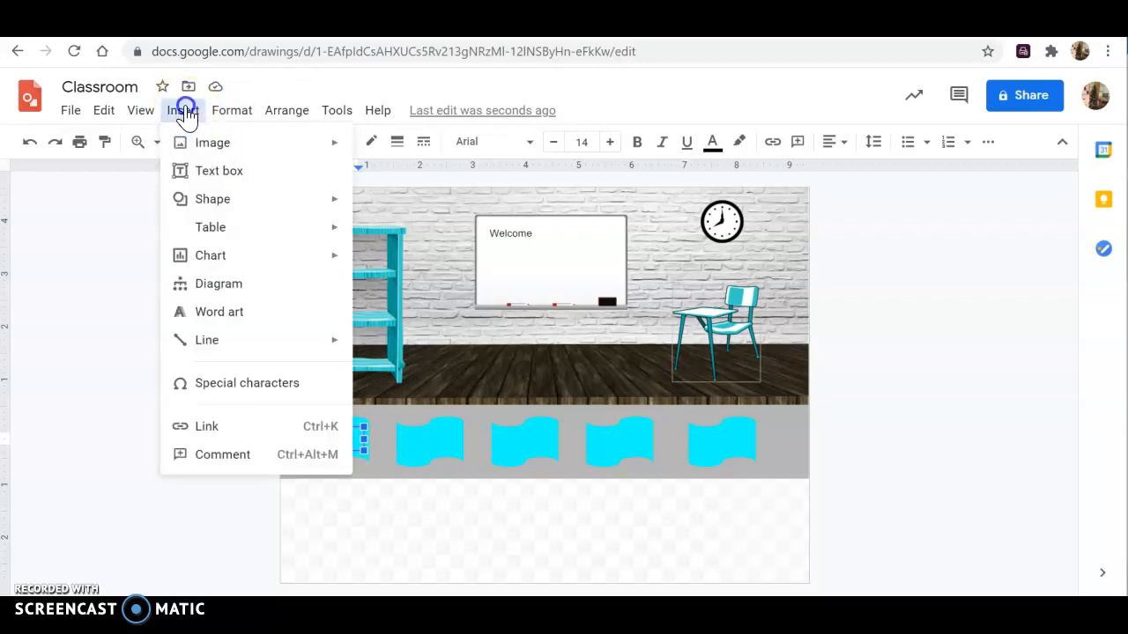
pyautogui.click(227, 175)
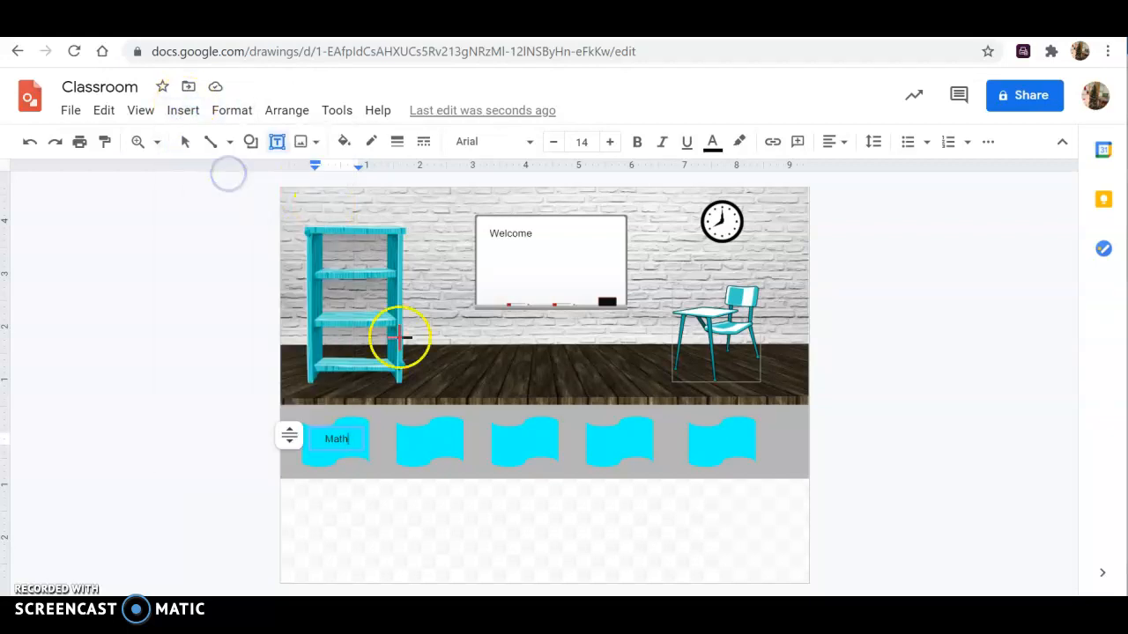
pyautogui.moveTo(452, 452); pyautogui.dragTo(463, 458)
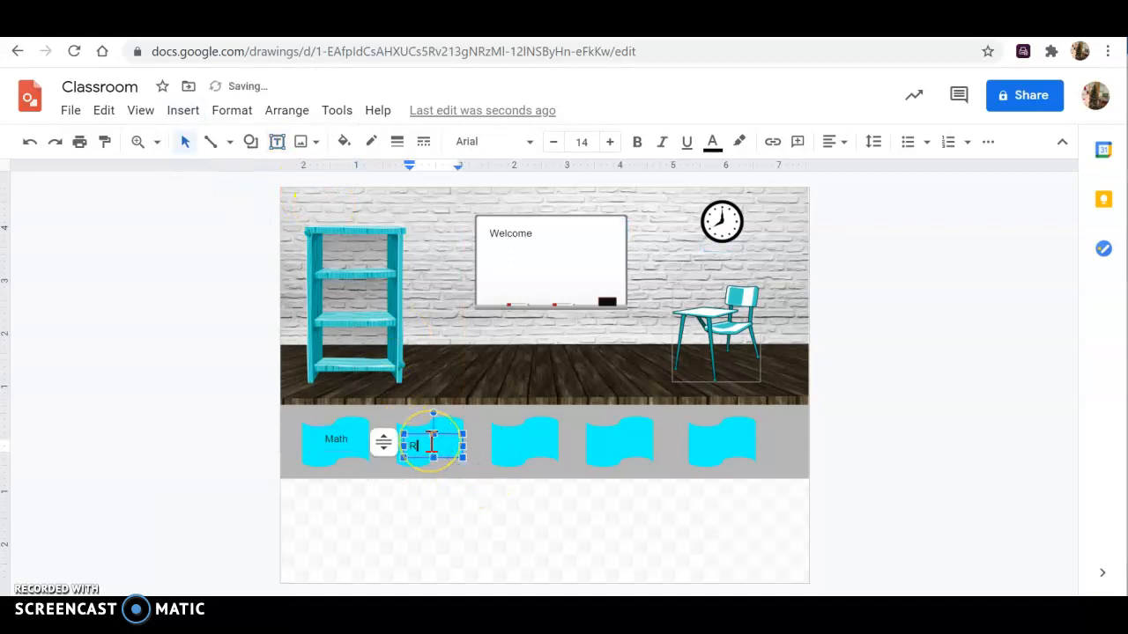
pyautogui.click(894, 357)
pyautogui.click(432, 448)
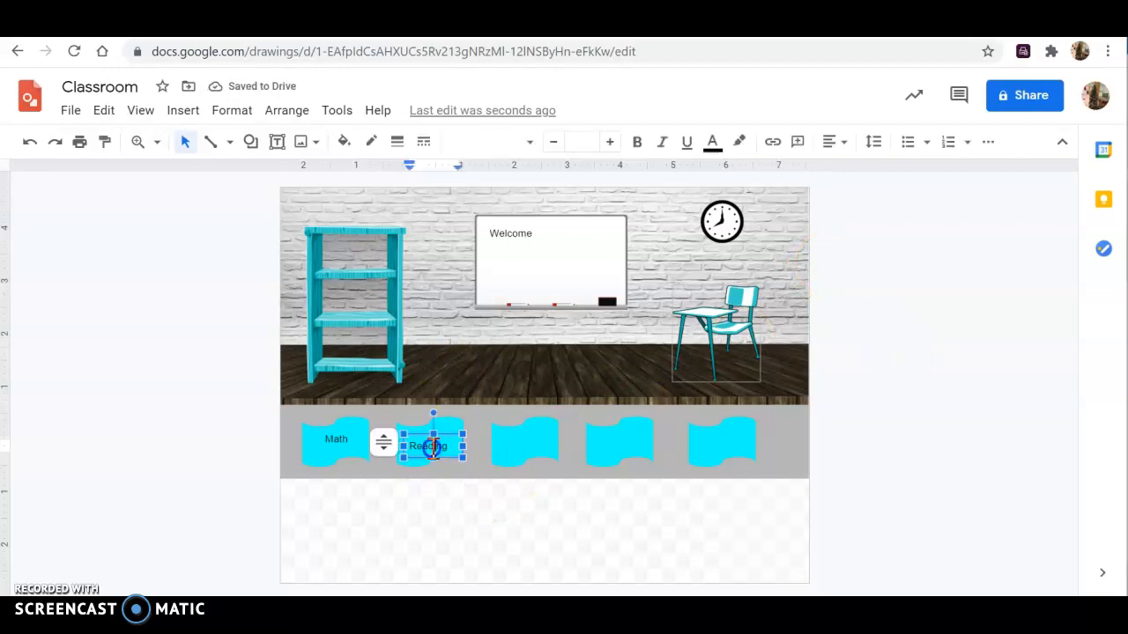
pyautogui.moveTo(421, 437); pyautogui.dragTo(422, 430)
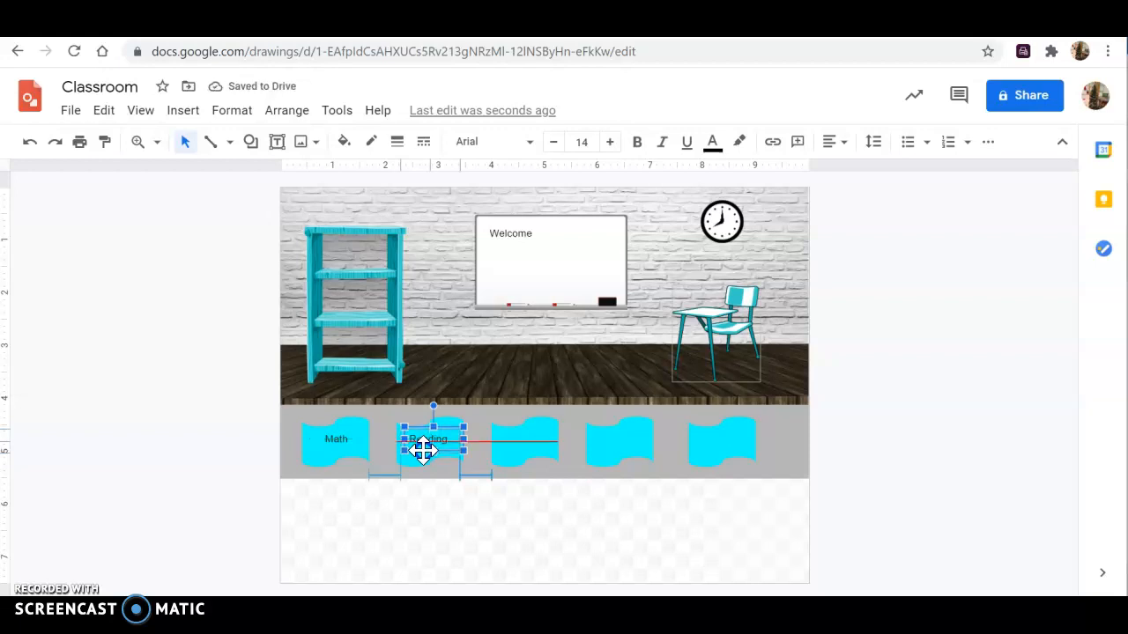
pyautogui.click(228, 437)
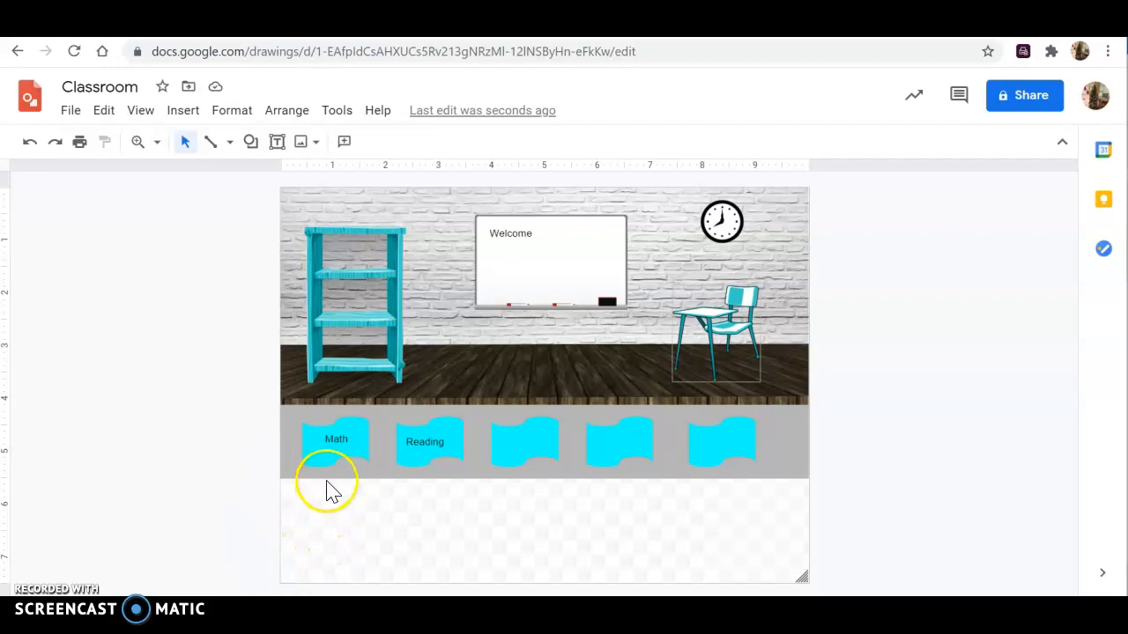
pyautogui.doubleClick(337, 435)
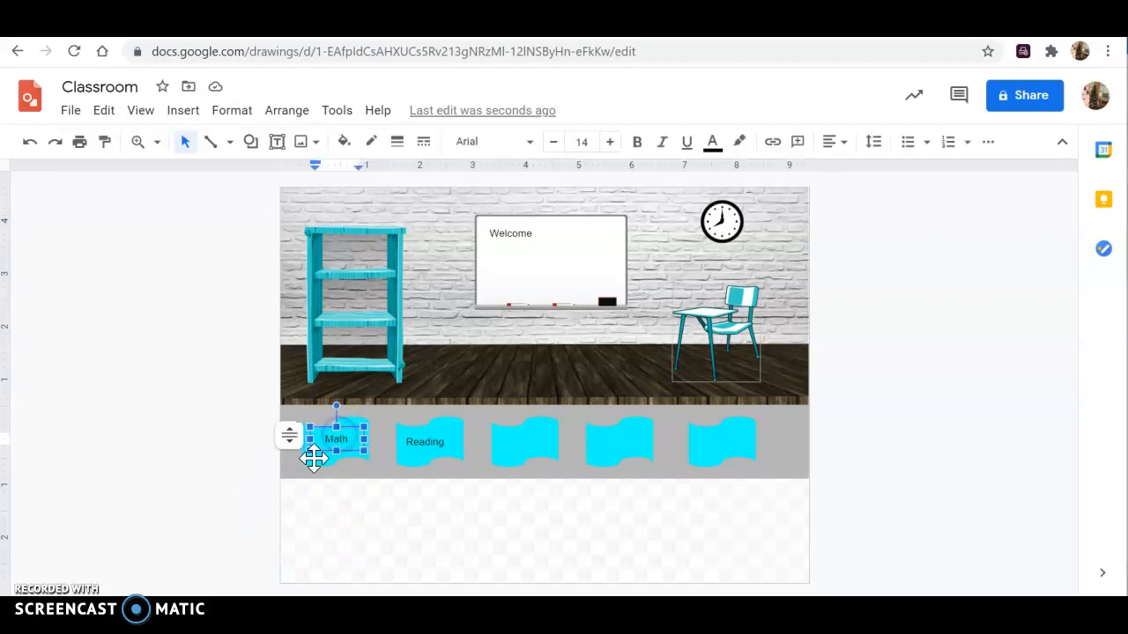
pyautogui.click(314, 457)
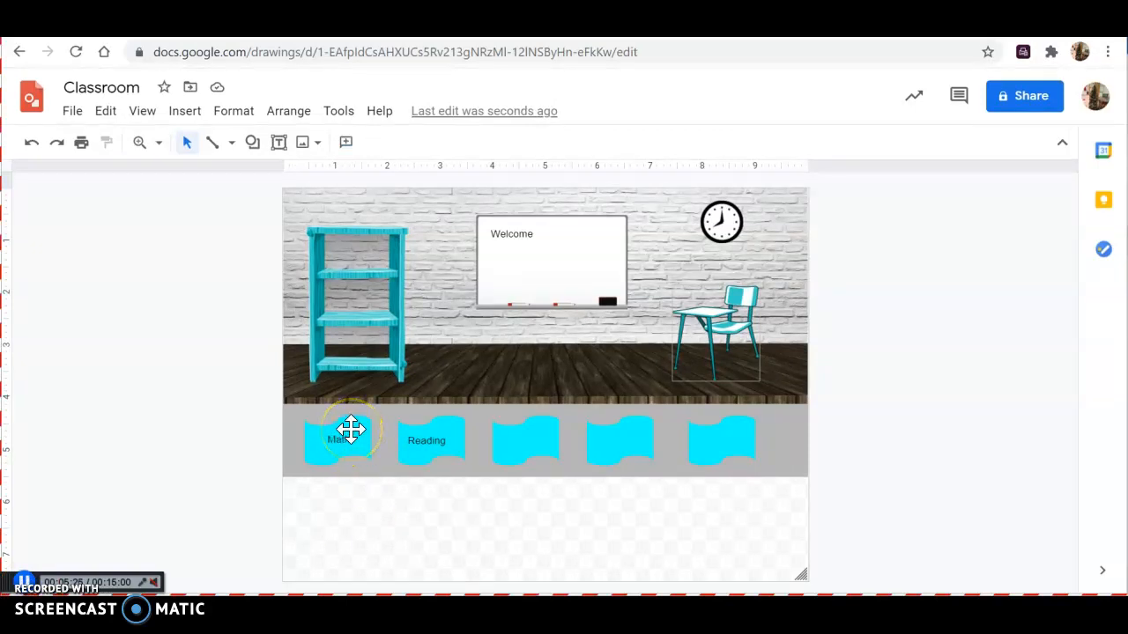
pyautogui.click(462, 110)
# Step: Switch to the Schoology course, open the Math folder from its main materials page and copy the folder's web address
pyautogui.hotkey('ctrl', 'Tab')
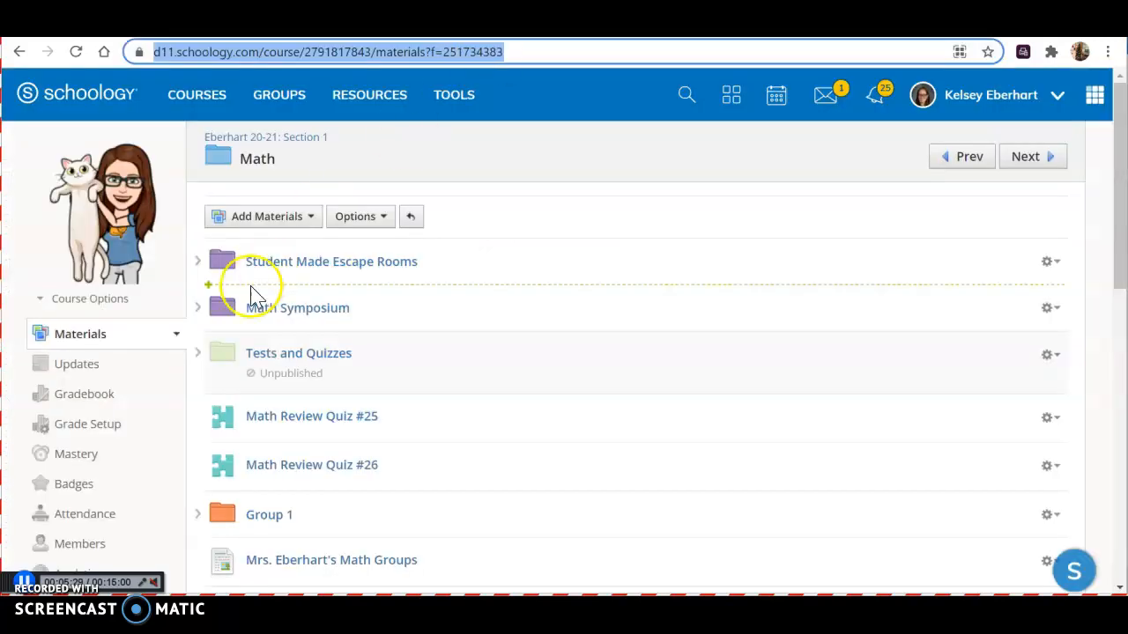
pyautogui.click(249, 139)
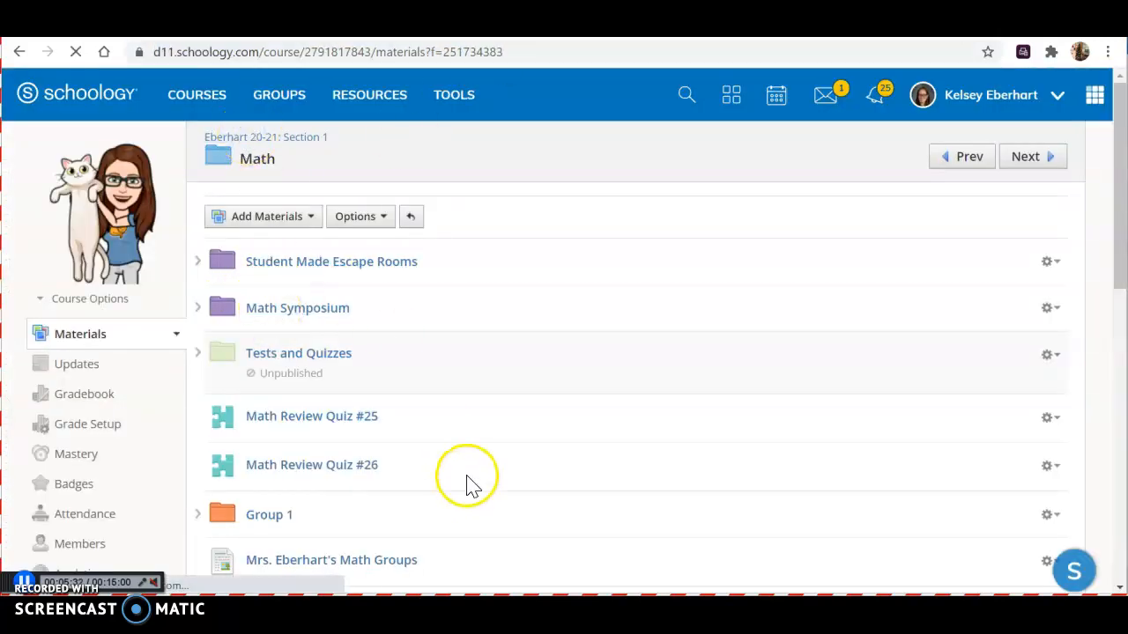
pyautogui.click(252, 138)
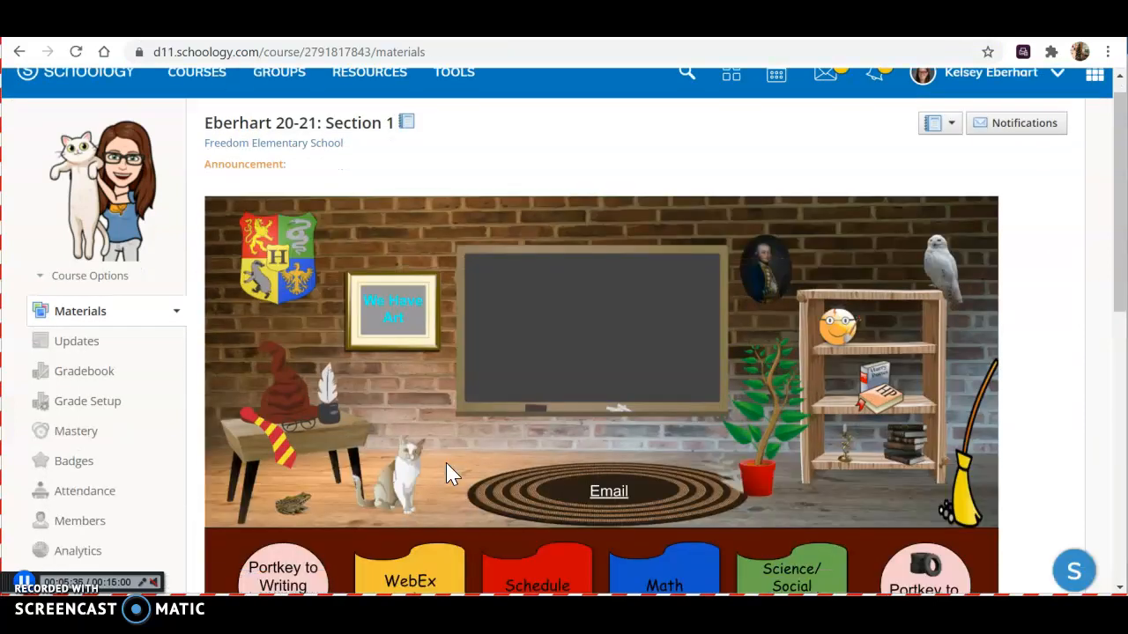
pyautogui.scroll(-6, 447, 467)
pyautogui.scroll(1, 449, 471)
pyautogui.click(274, 356)
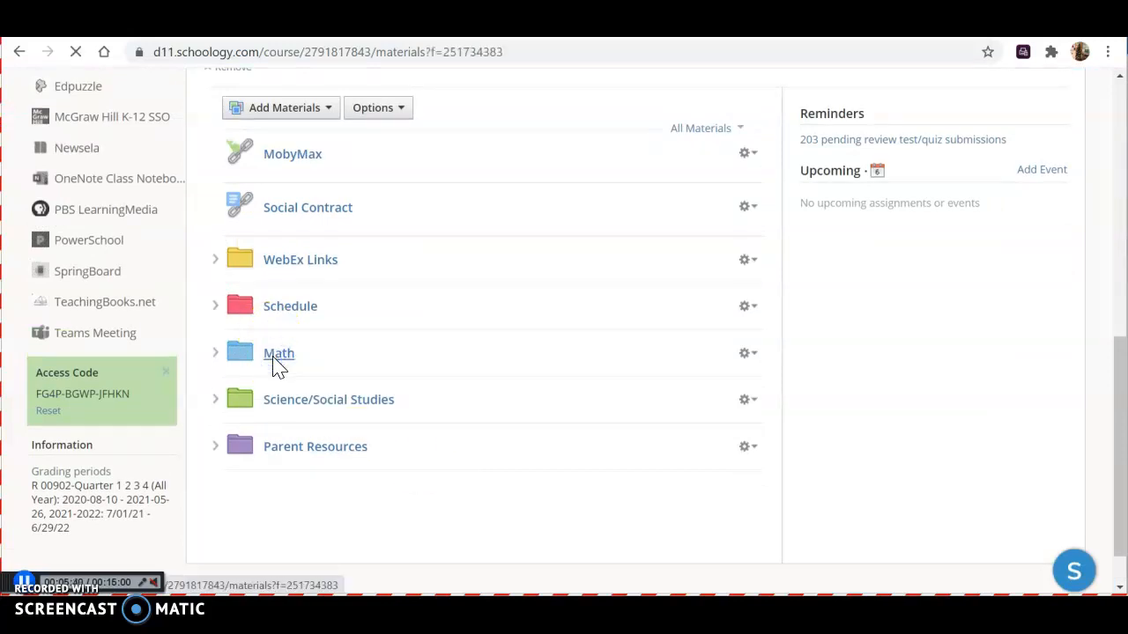
pyautogui.click(532, 53)
pyautogui.hotkey('ctrl', 'c')
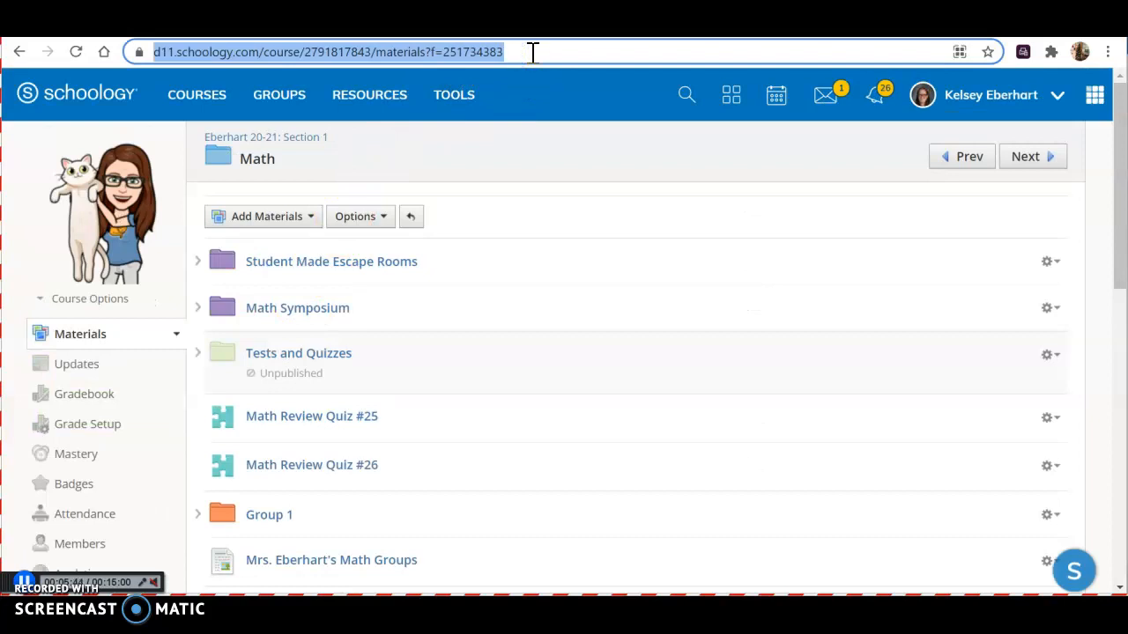
# Step: Return to the Classroom drawing and insert the copied Math folder address as a link in the "Math" text box
pyautogui.hotkey('alt', 'Tab')
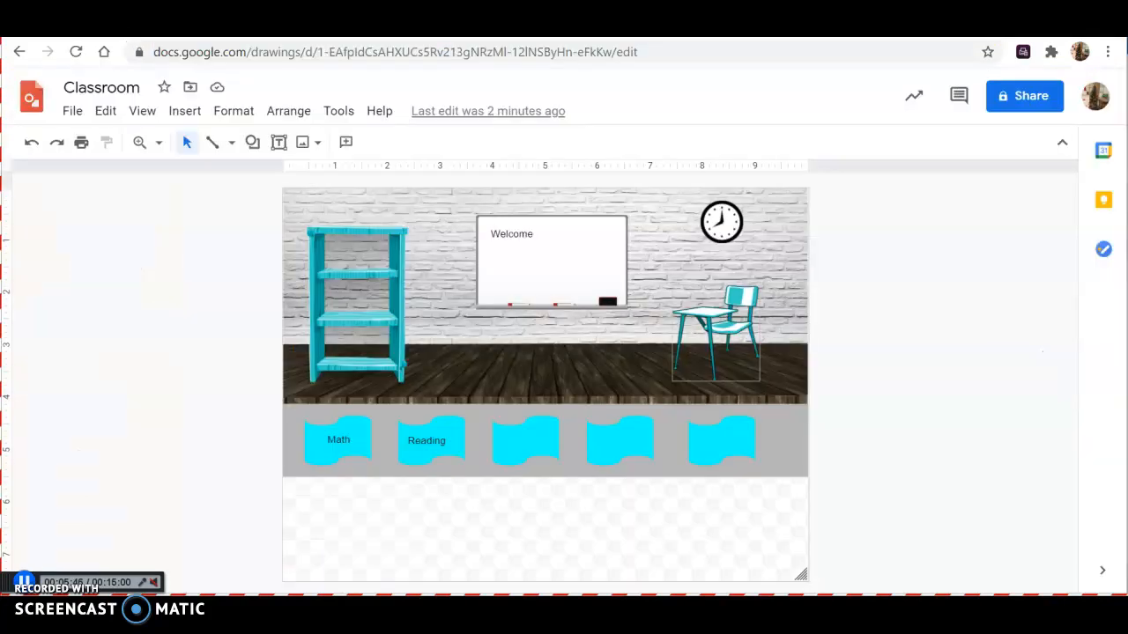
pyautogui.click(342, 440)
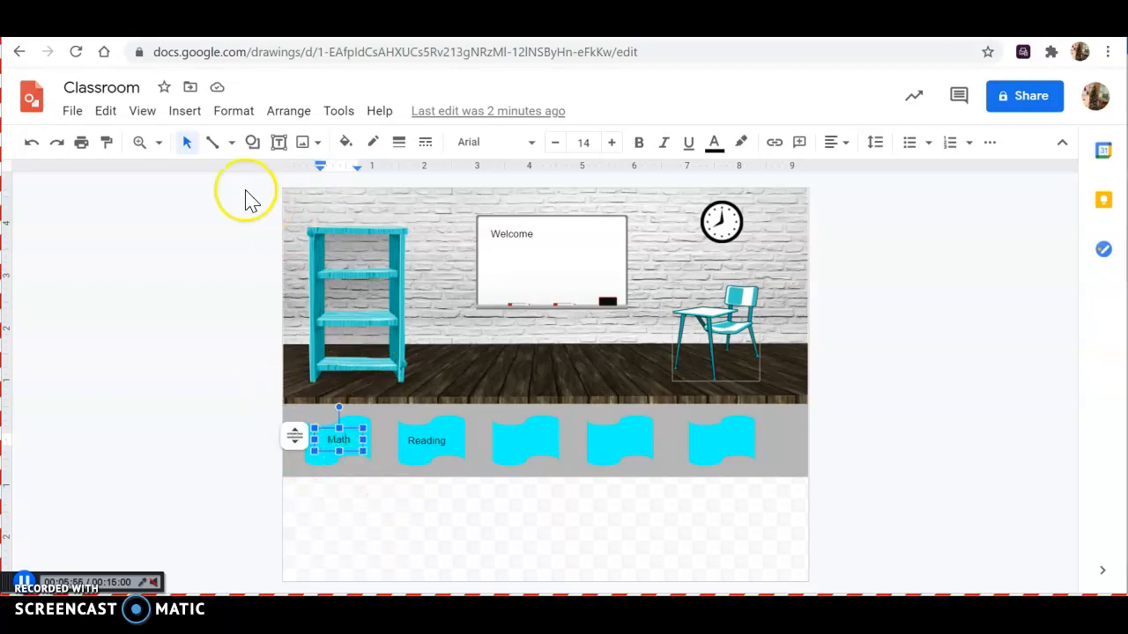
pyautogui.click(181, 115)
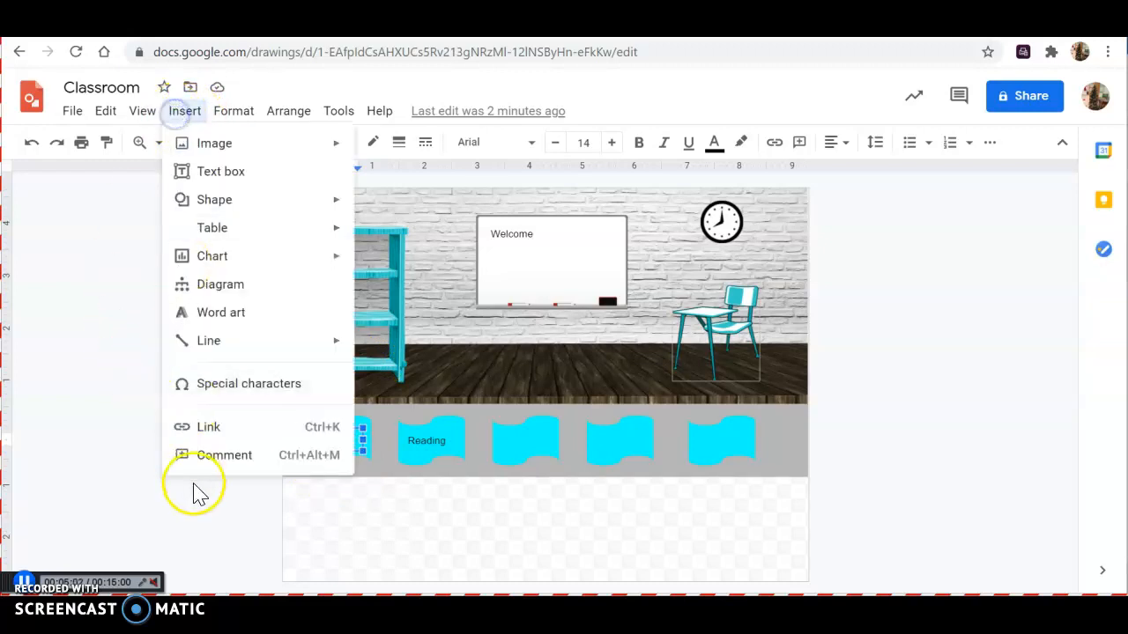
pyautogui.click(220, 429)
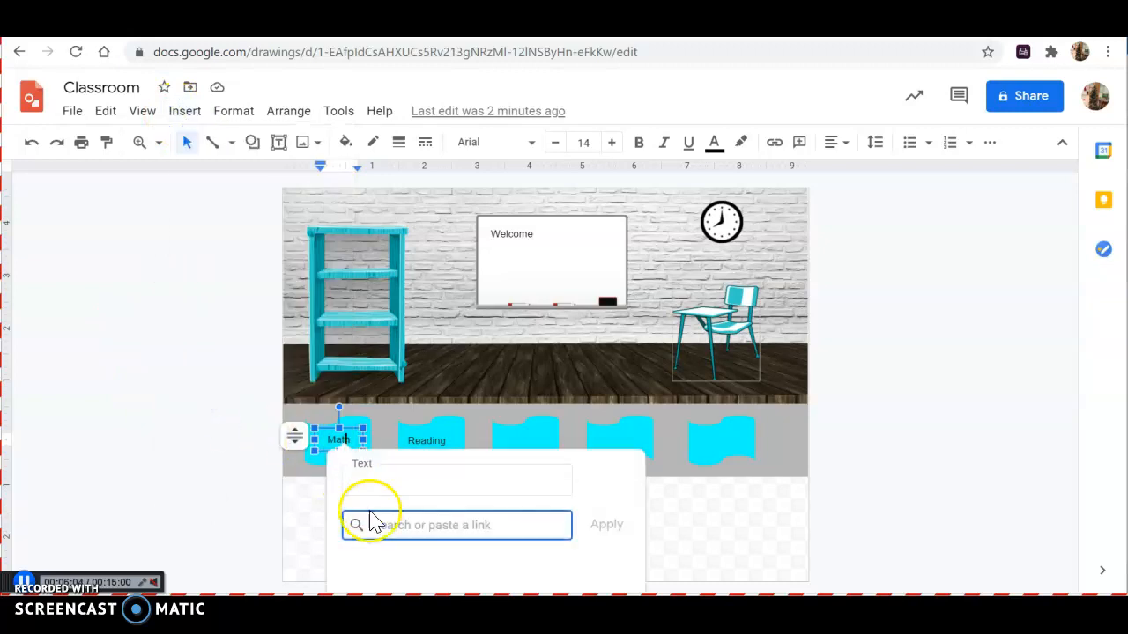
pyautogui.hotkey('ctrl', 'v')
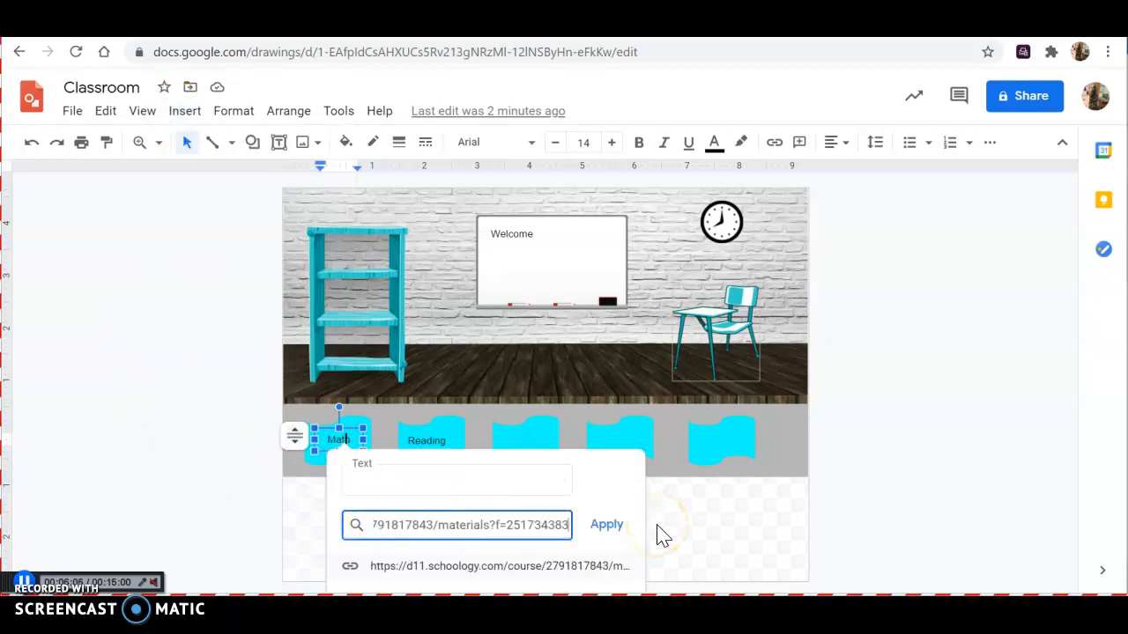
pyautogui.click(605, 526)
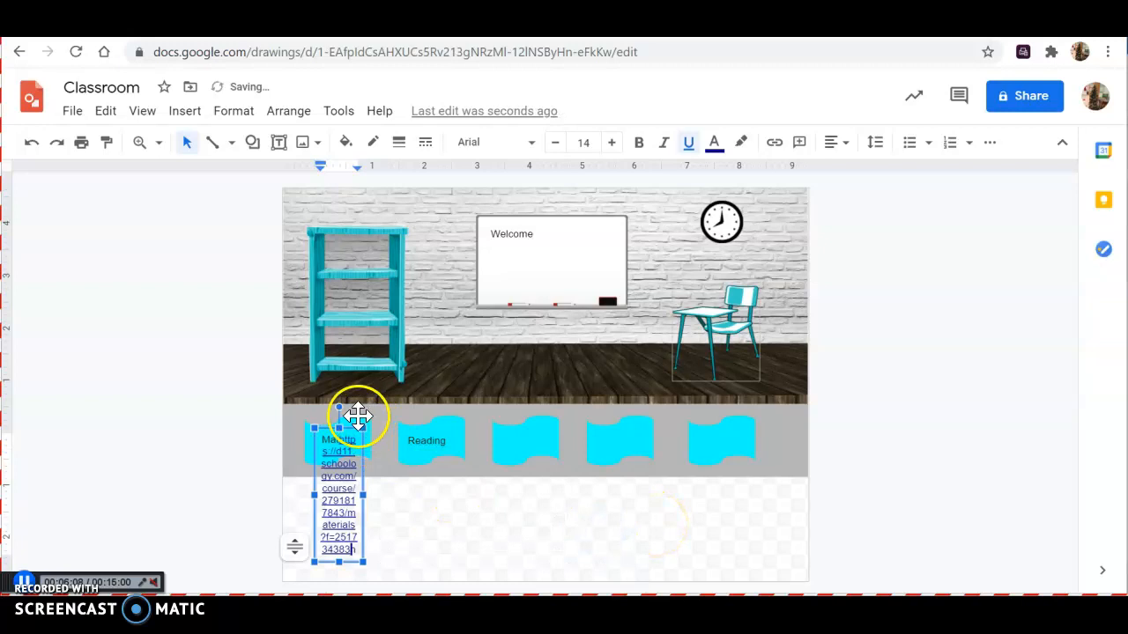